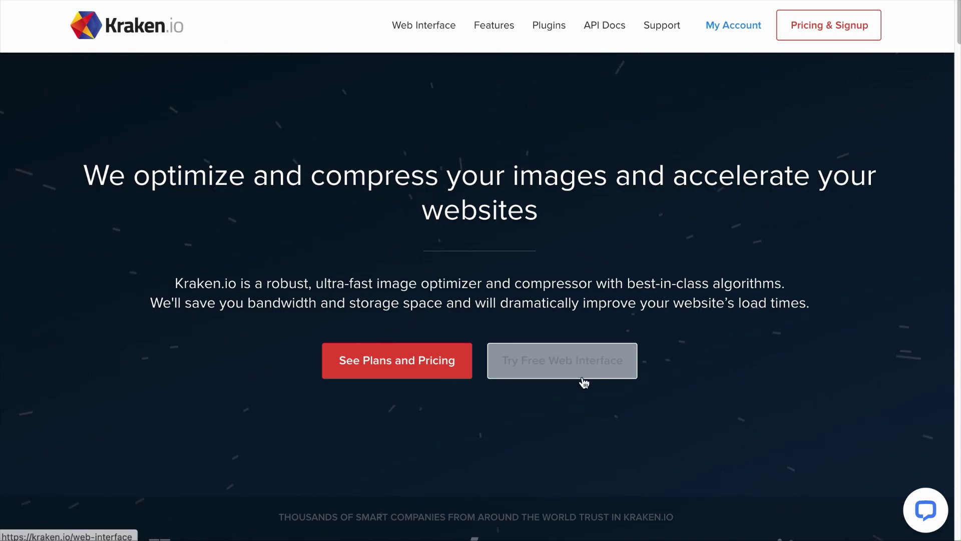
- Compress crispy-fried-chicken-plate-with-salad-carrot.jpg from Downloads in Kraken.io's free web interface using Lossy mode, and download the optimized file
click(575, 360)
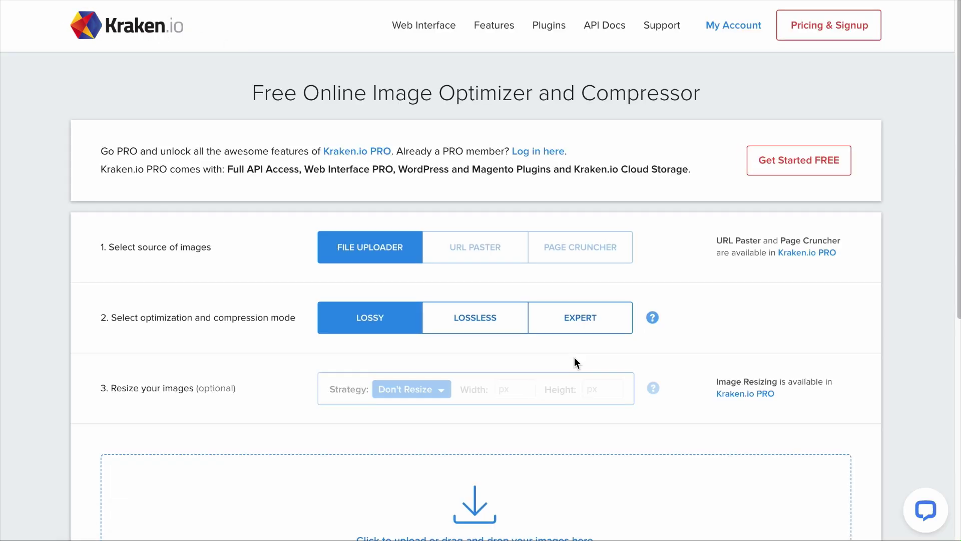
scroll(575, 357, down, 5)
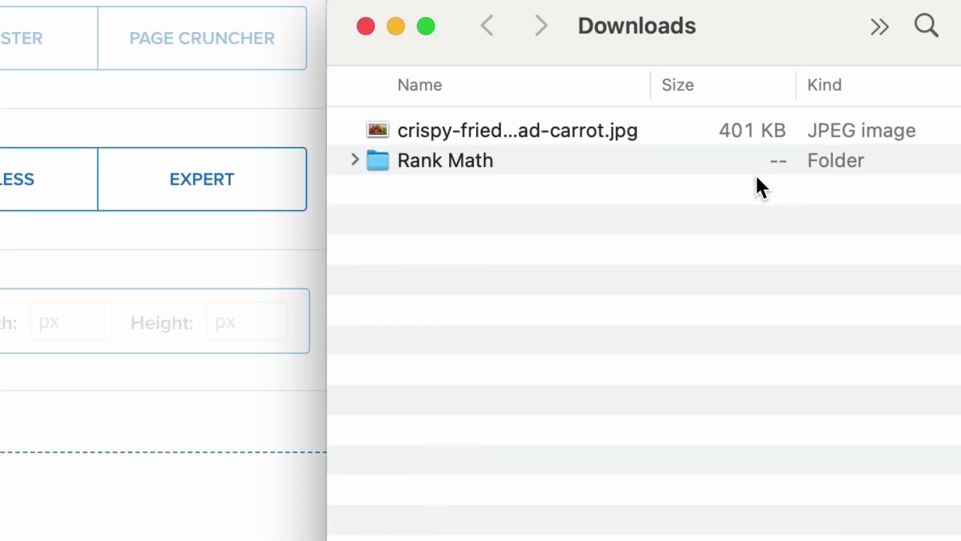
click(572, 123)
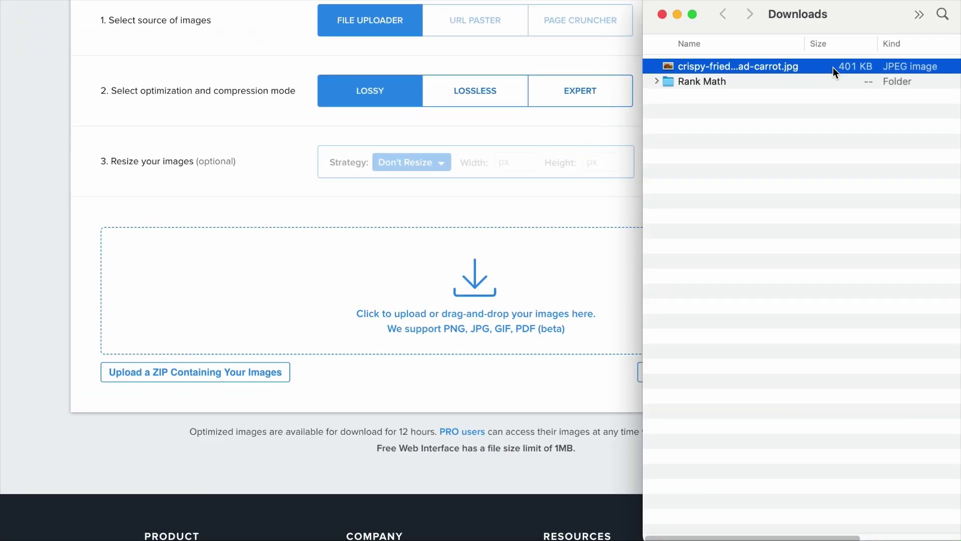
drag(707, 131, 52, 523)
drag(505, 263, 492, 287)
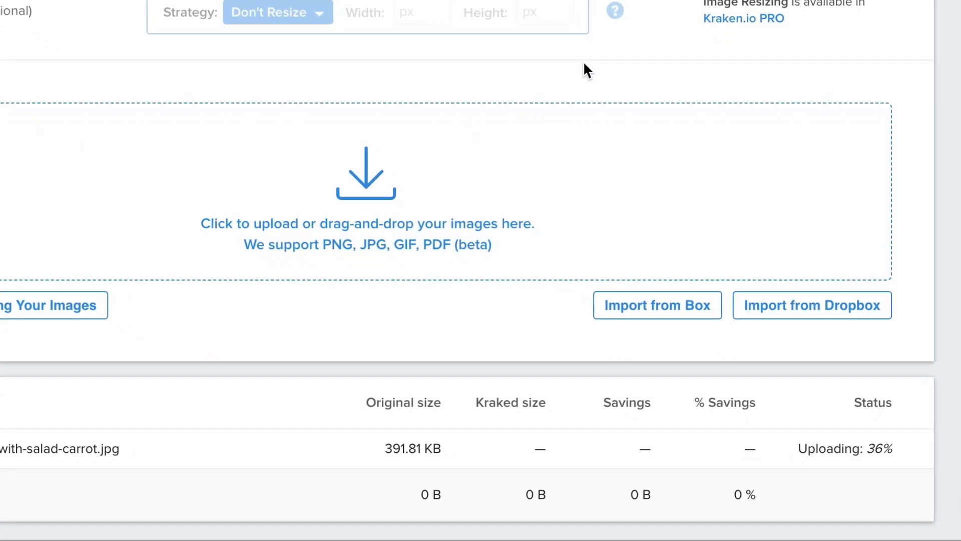
scroll(575, 106, down, 1)
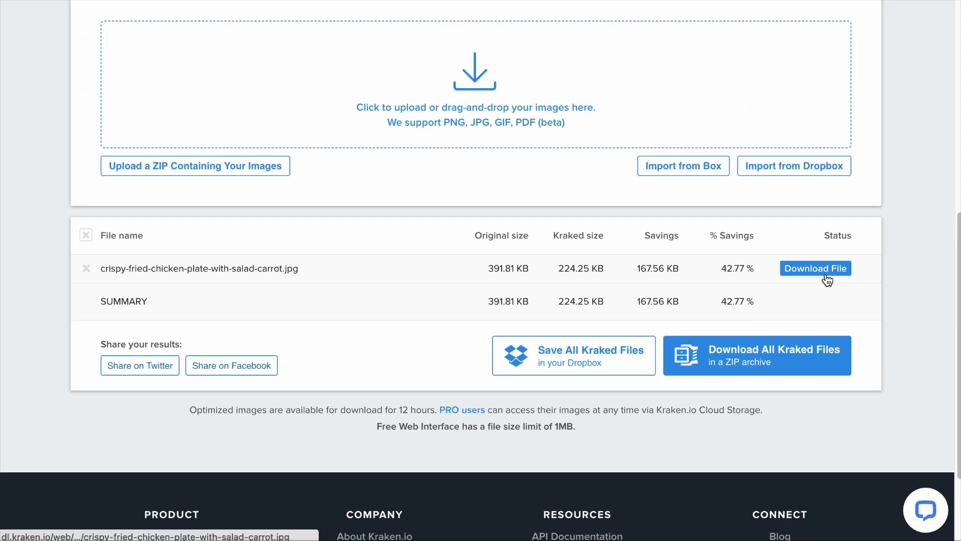
click(825, 276)
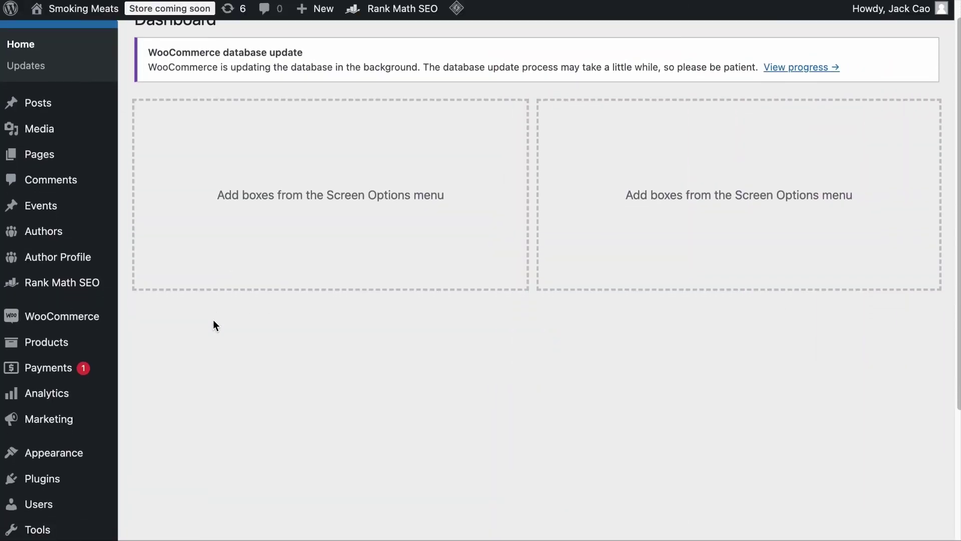
- In the WordPress dashboard, search for the imagify plugin, then install and activate it
scroll(214, 324, down, 5)
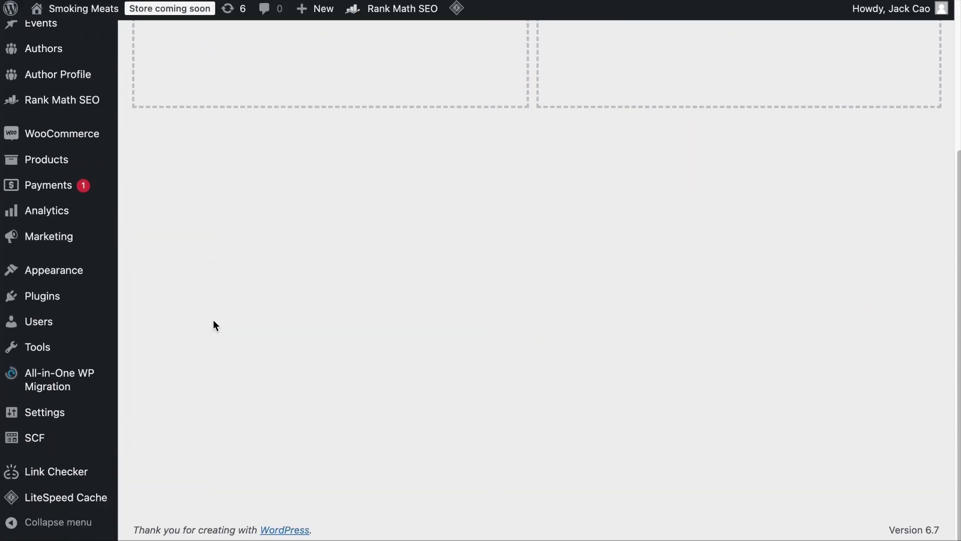
mouse_move(42, 298)
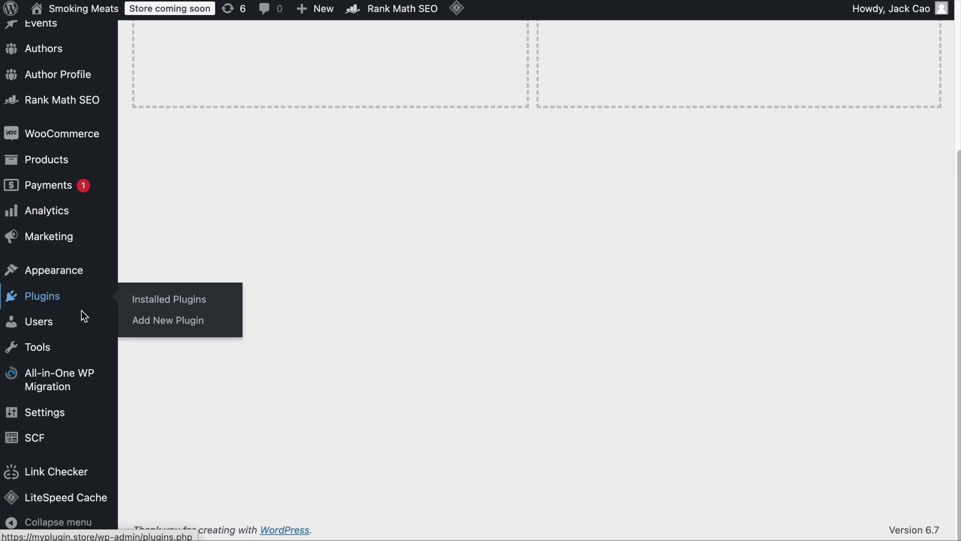
click(153, 330)
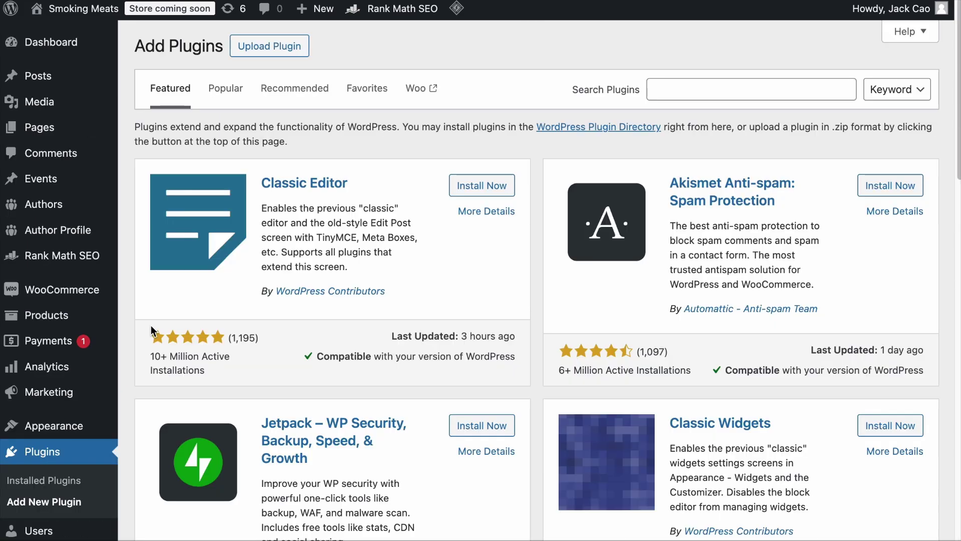
text(fy)
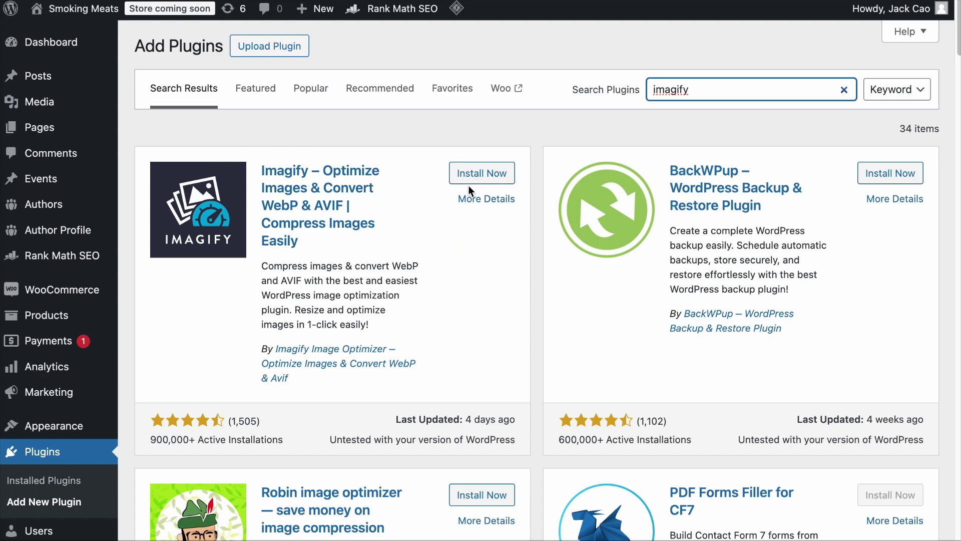
click(473, 175)
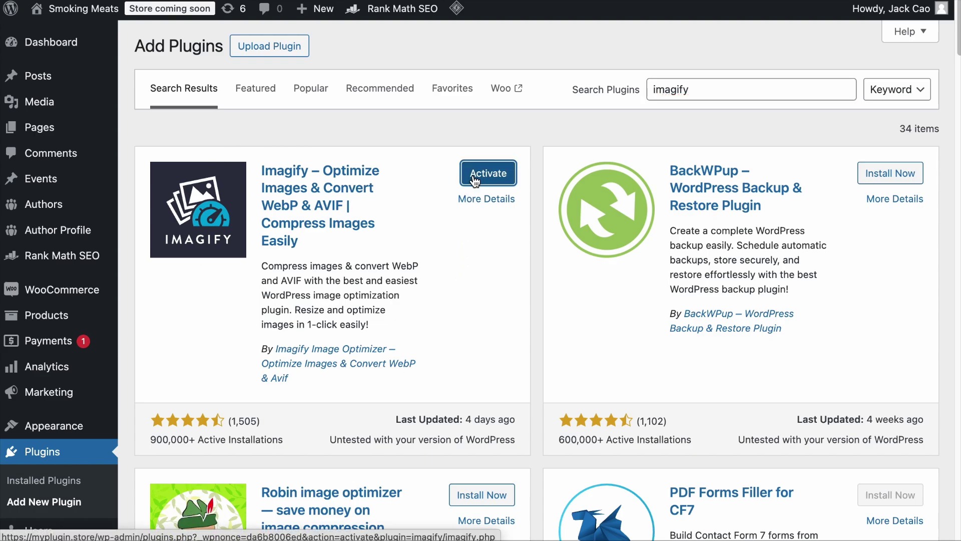
click(475, 176)
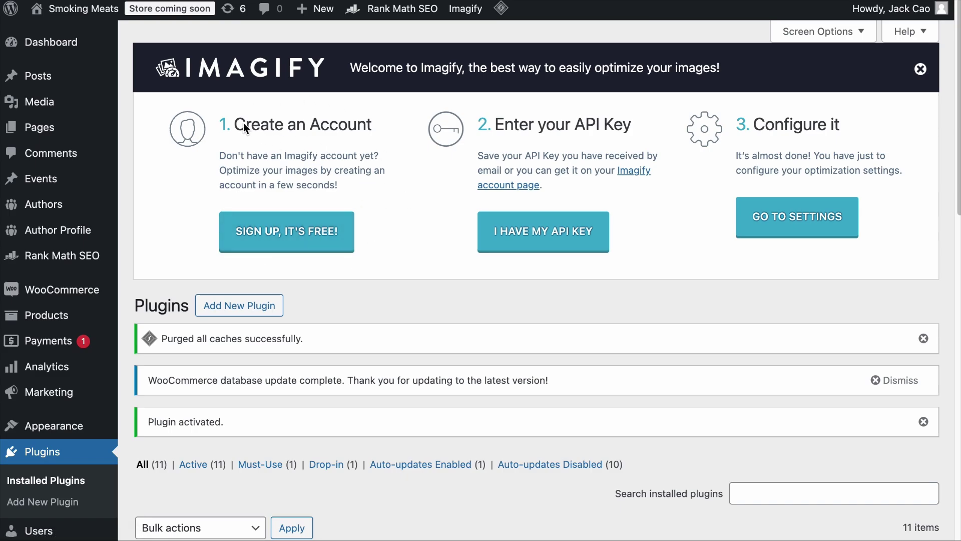
- Connect the Imagify plugin to its account by pasting the API key
click(295, 229)
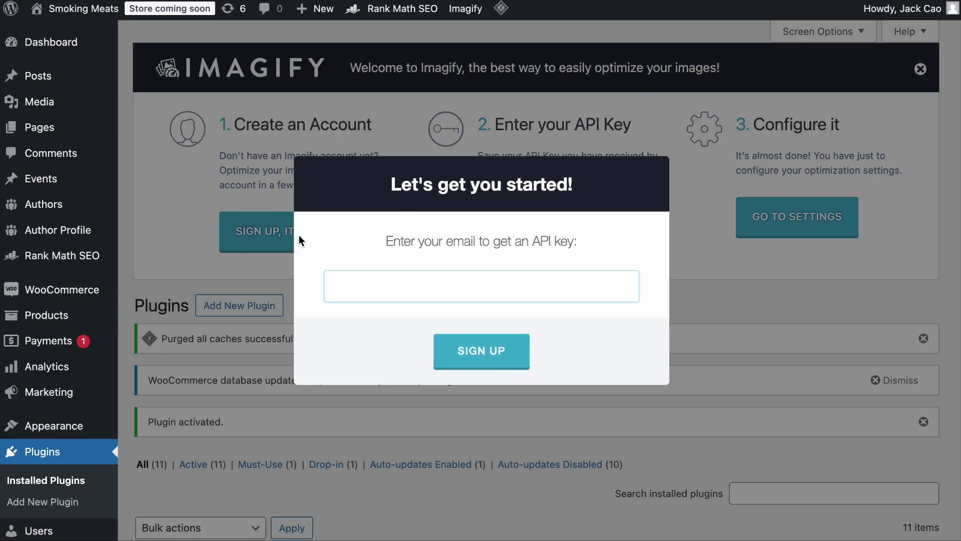
click(560, 296)
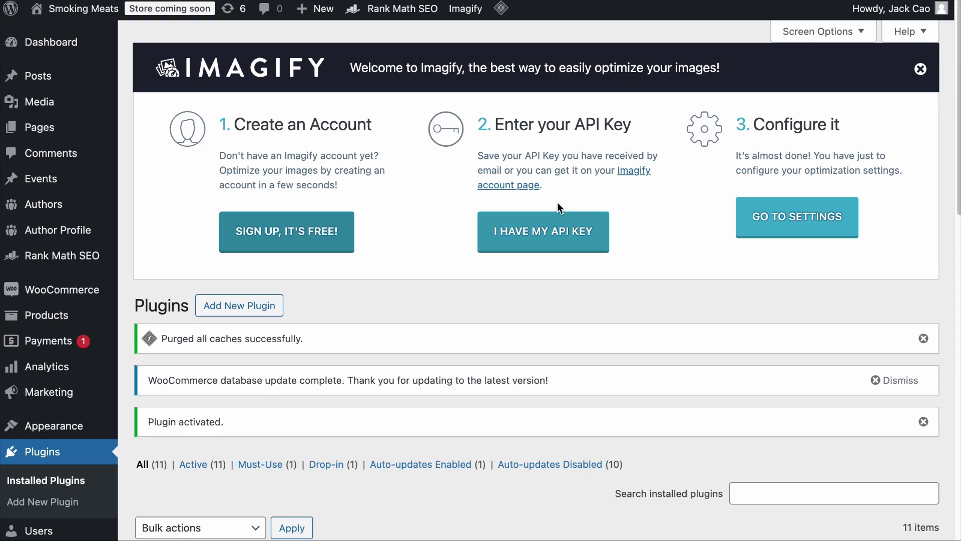
click(535, 235)
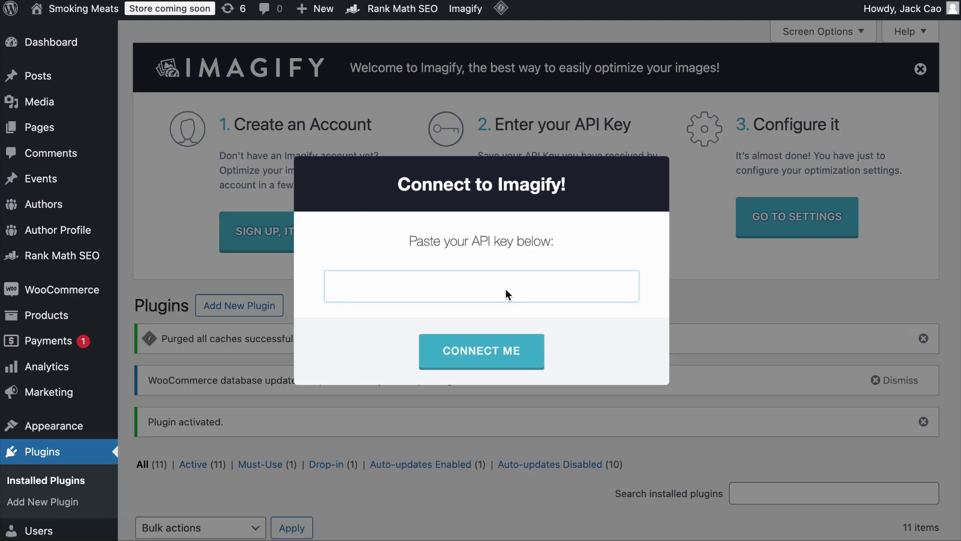
key(super+v)
click(499, 346)
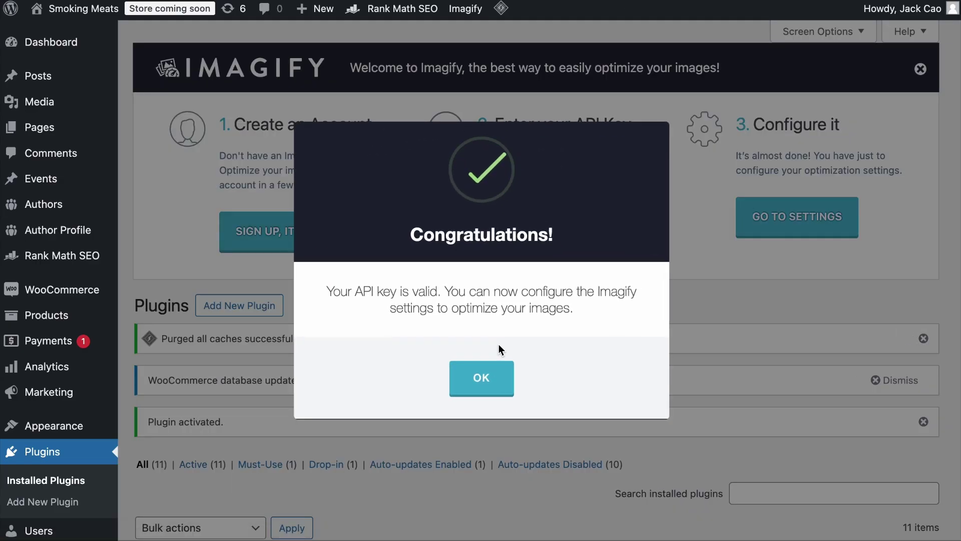
click(483, 371)
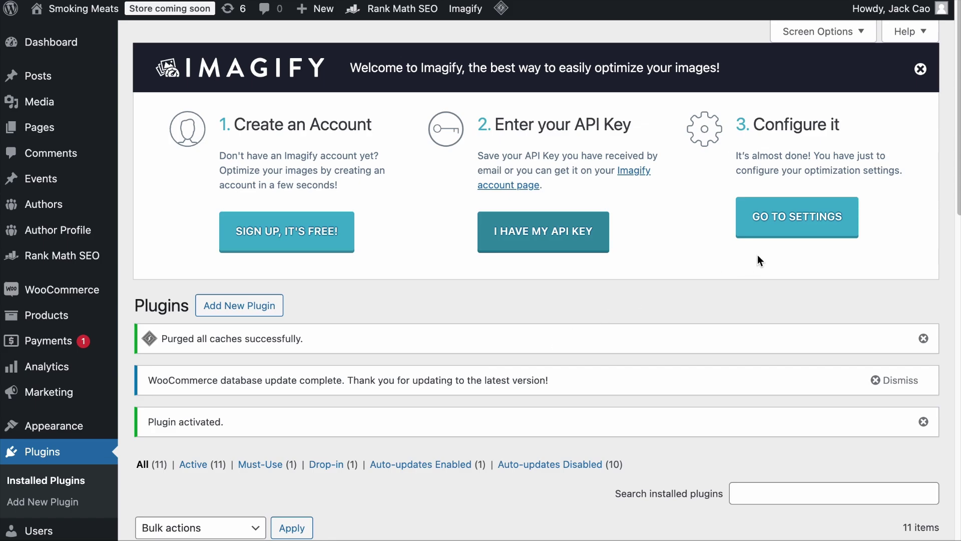
- In Imagify's settings, choose WebP as the next-gen image format and enable displaying images in Next-Gen format on the site with <picture> tags
click(818, 213)
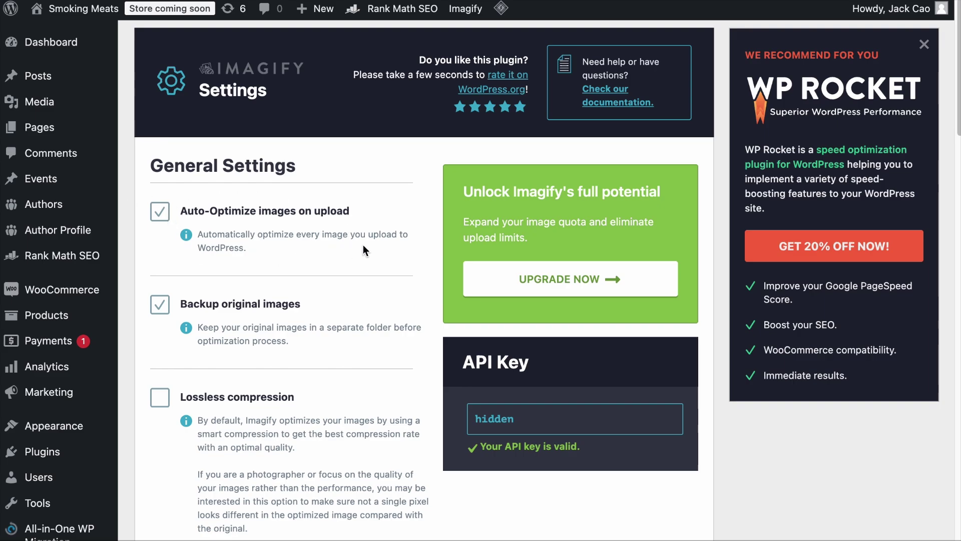
scroll(364, 250, down, 10)
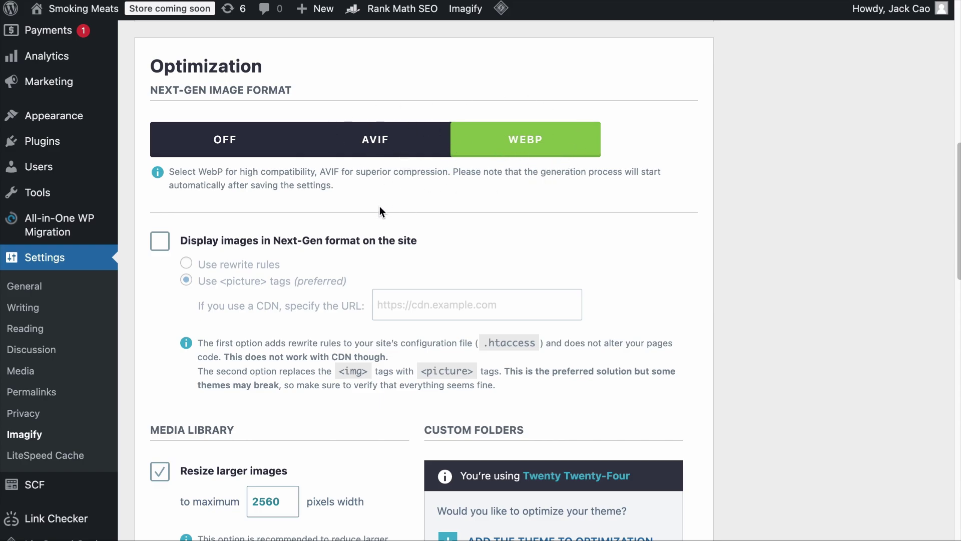
click(160, 242)
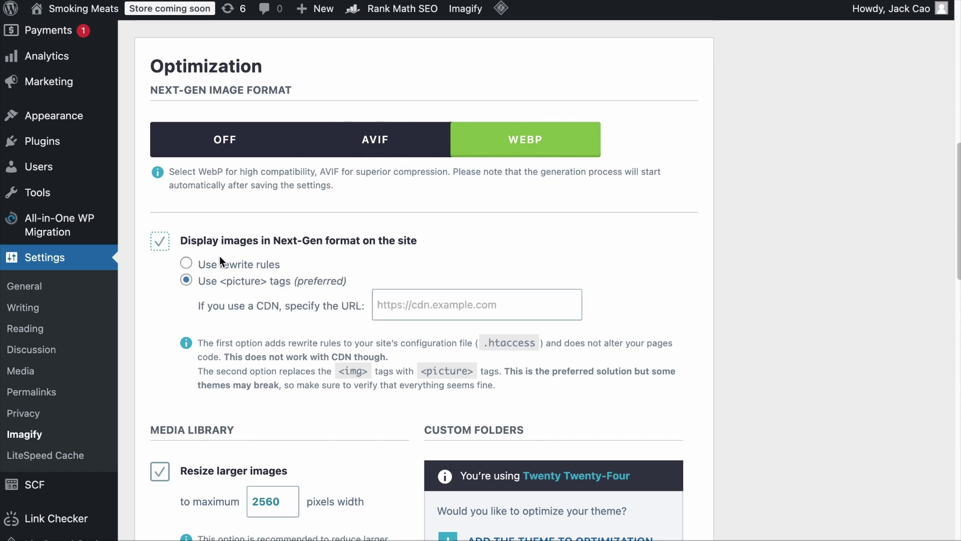
click(401, 137)
click(521, 136)
click(401, 143)
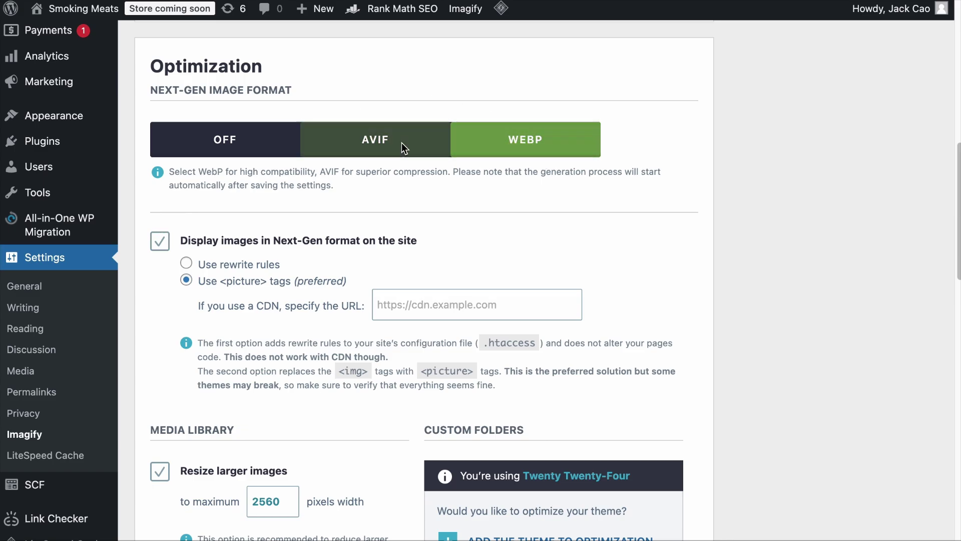
click(497, 148)
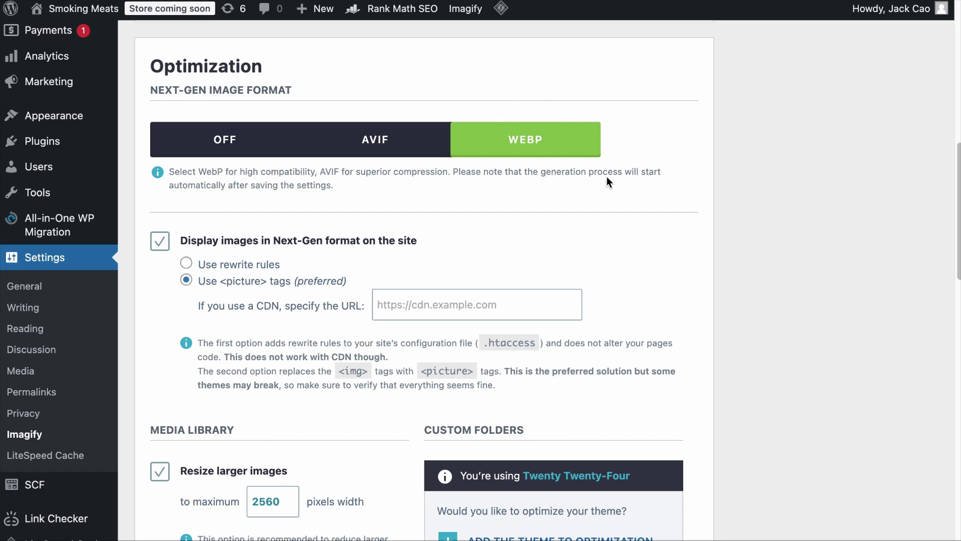
scroll(624, 175, up, 15)
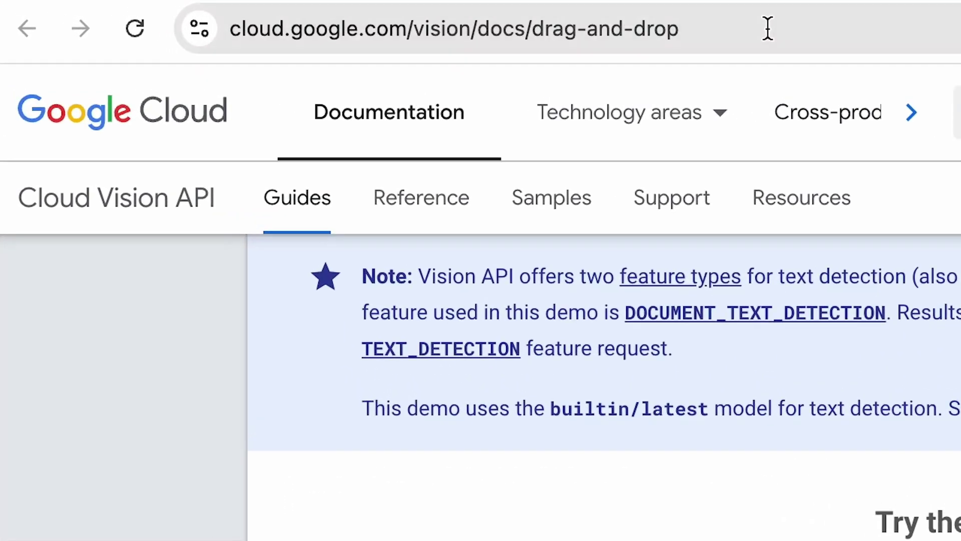
- Switch to Google's Cloud Vision API demo, submit white-appetizer-lunch-meal-baked.jpg from Downloads and examine the labels detected for it
click(383, 15)
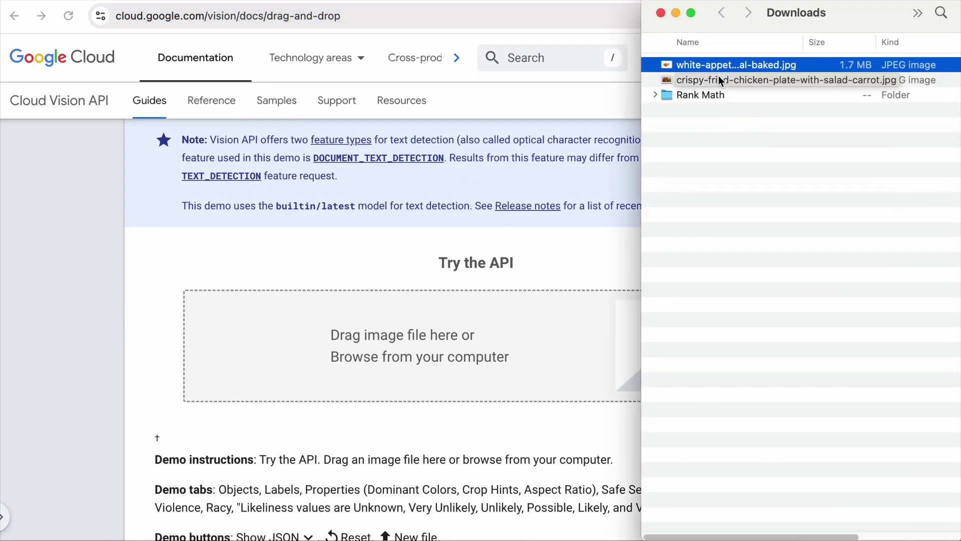
drag(721, 68, 443, 347)
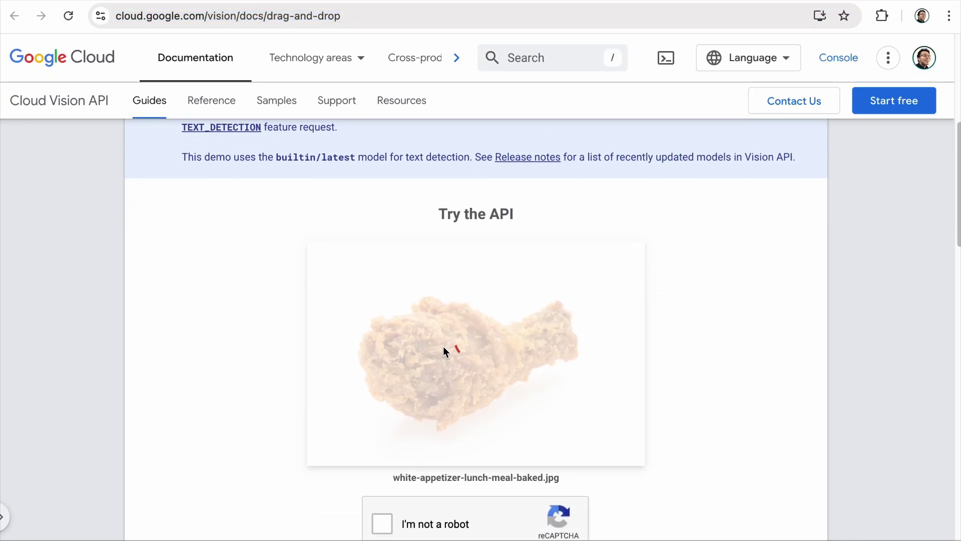
click(393, 467)
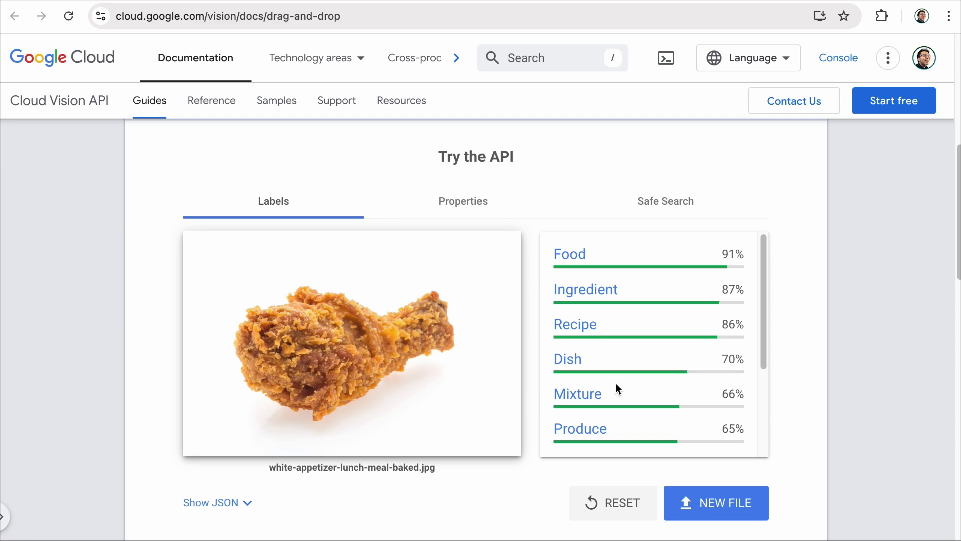
scroll(720, 325, down, 3)
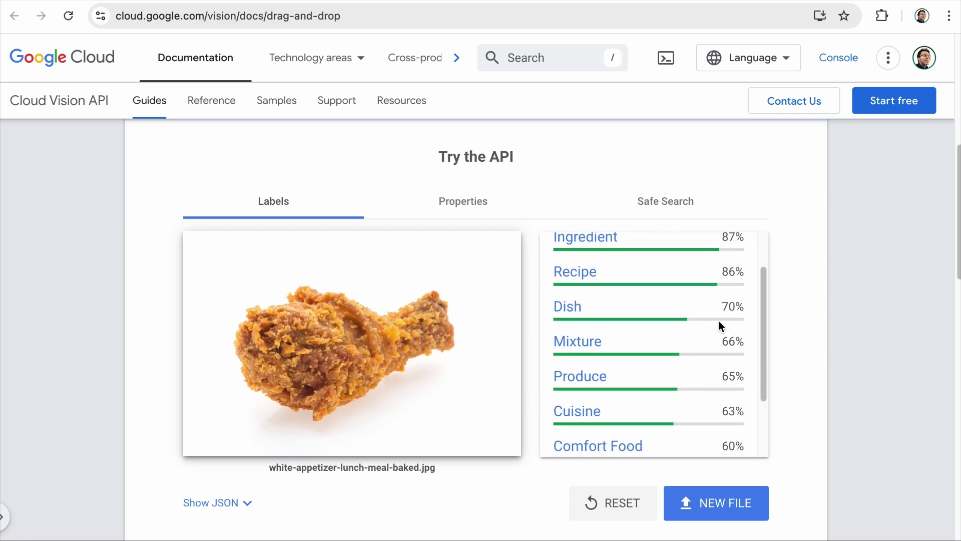
scroll(719, 326, up, 3)
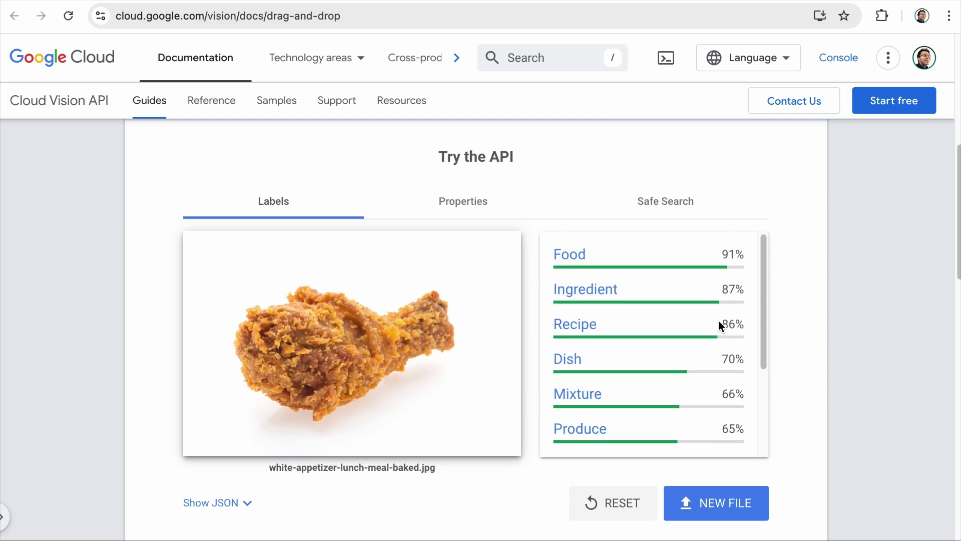
scroll(665, 272, down, 3)
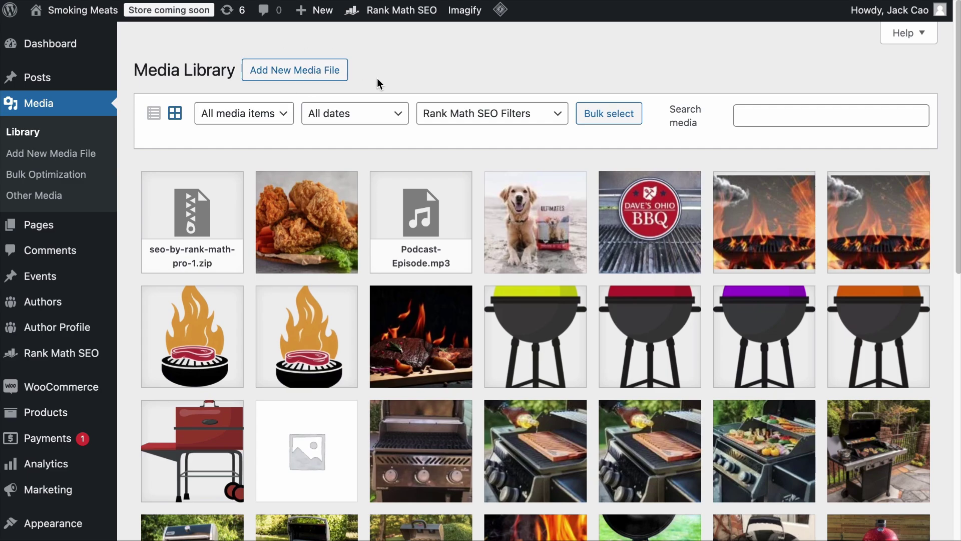
- Create a new WordPress post and add an empty Image block to its body
mouse_move(40, 79)
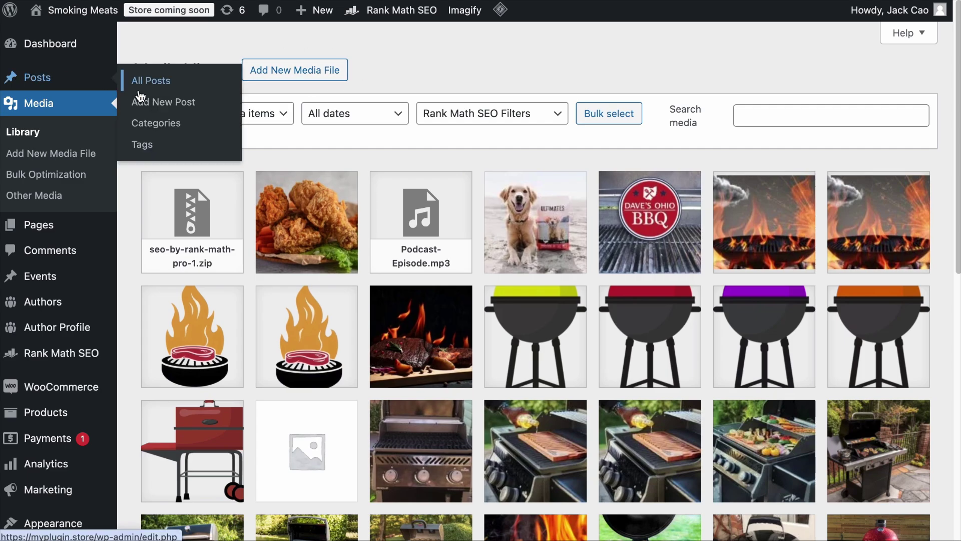
click(171, 105)
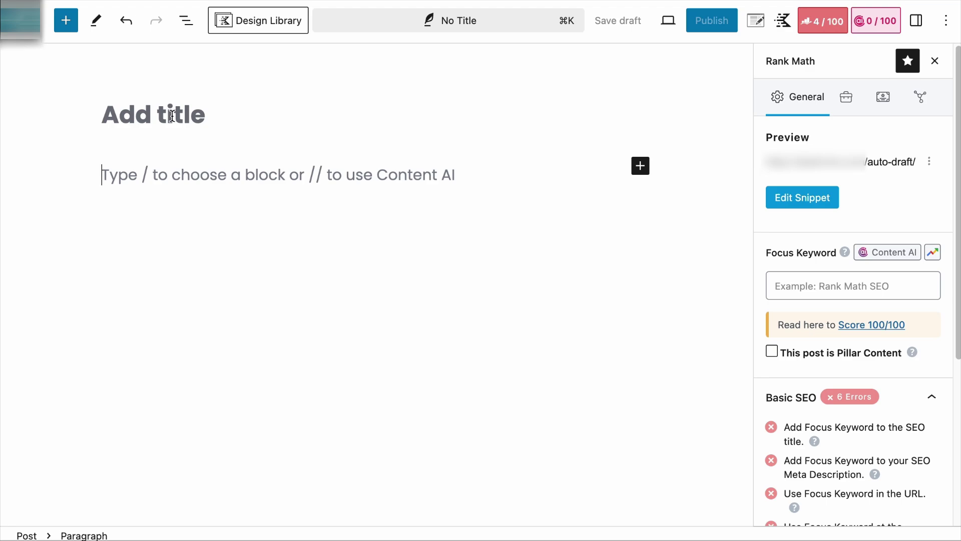
click(640, 173)
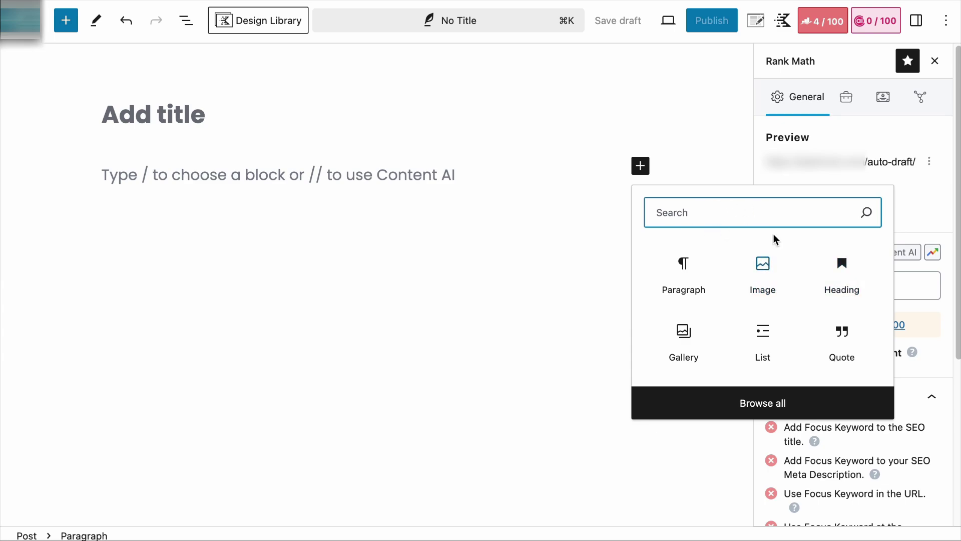
click(398, 179)
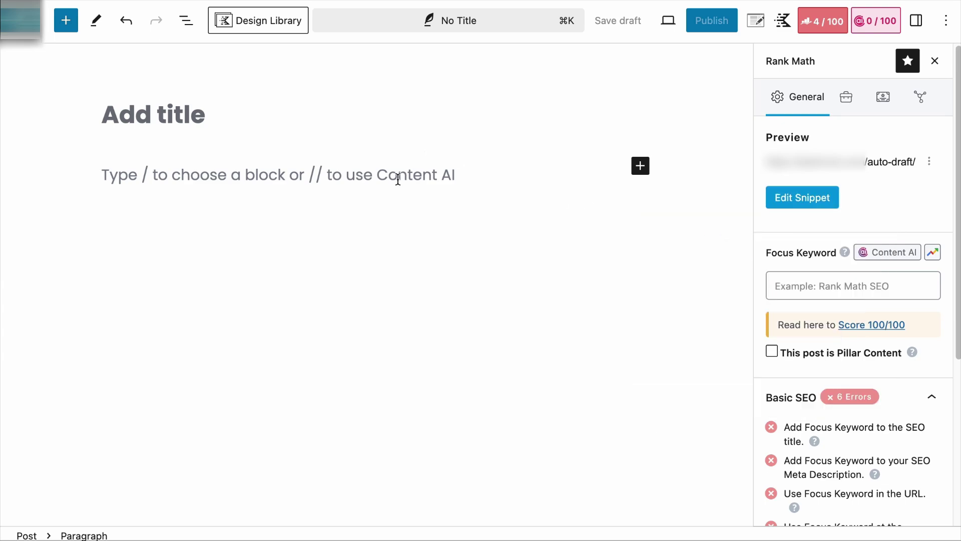
text(/image)
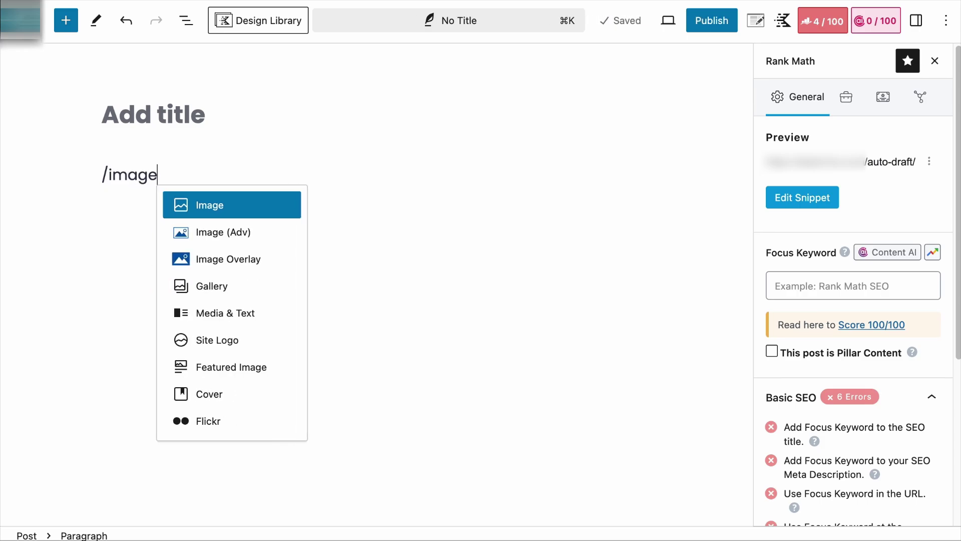
click(259, 206)
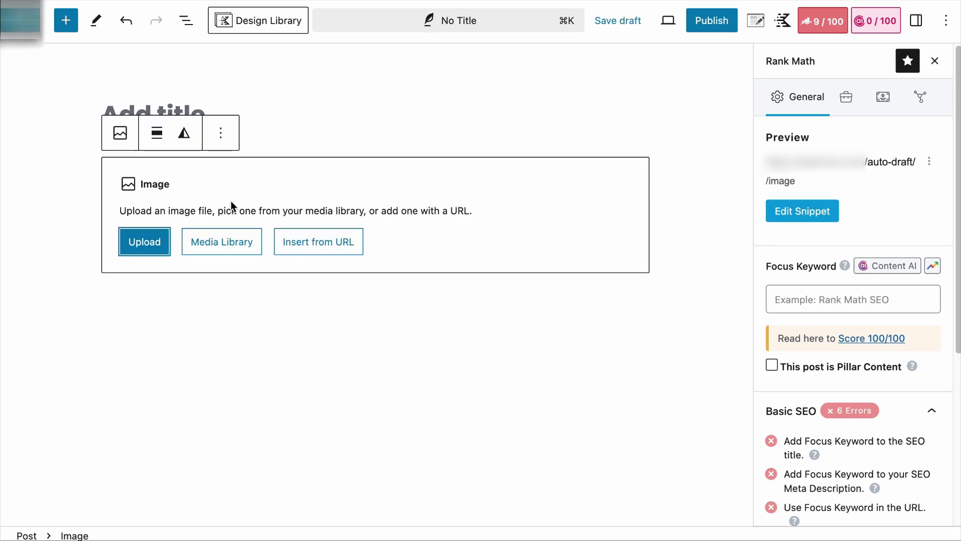
- Upload the crispy-fried chicken JPG from Downloads into the Image block and generate its alternative text with Content AI
click(141, 246)
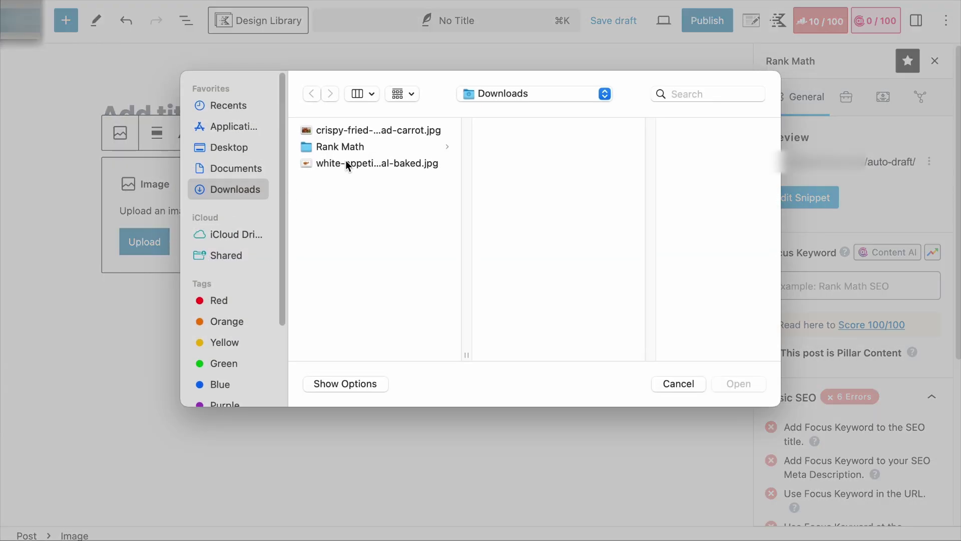
double_click(378, 131)
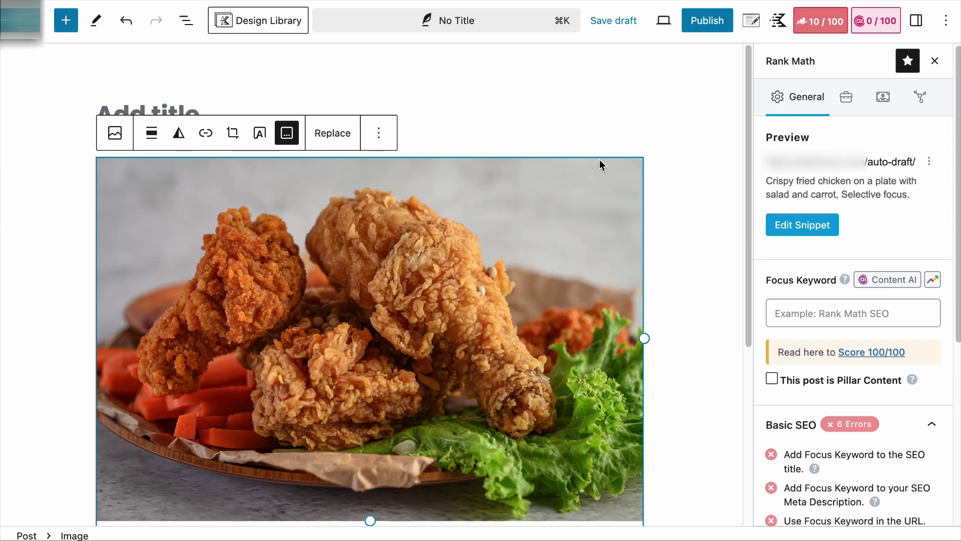
click(917, 21)
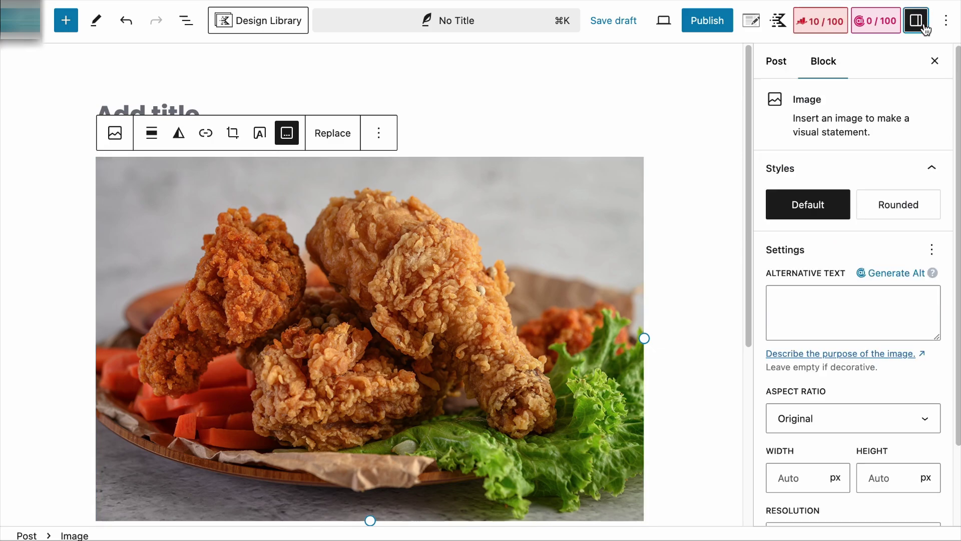
click(833, 307)
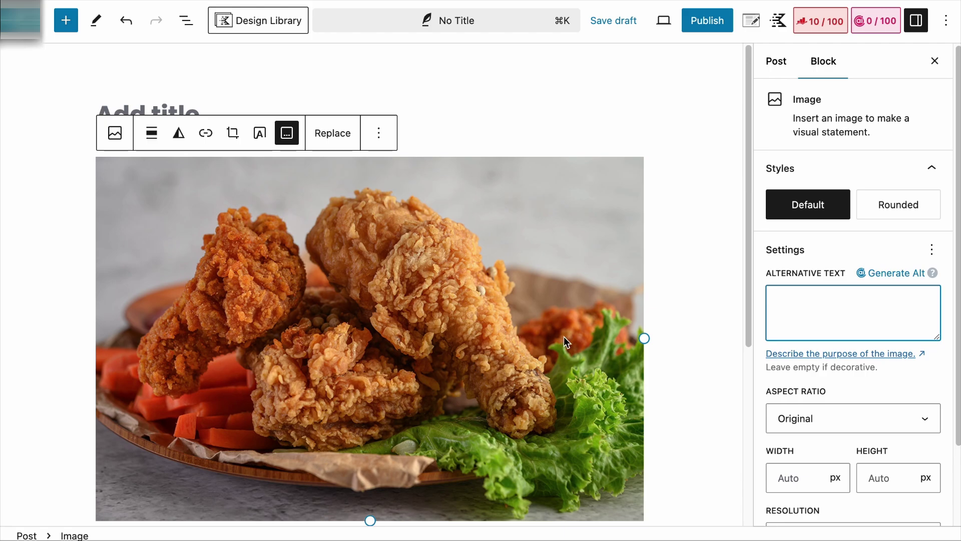
click(902, 278)
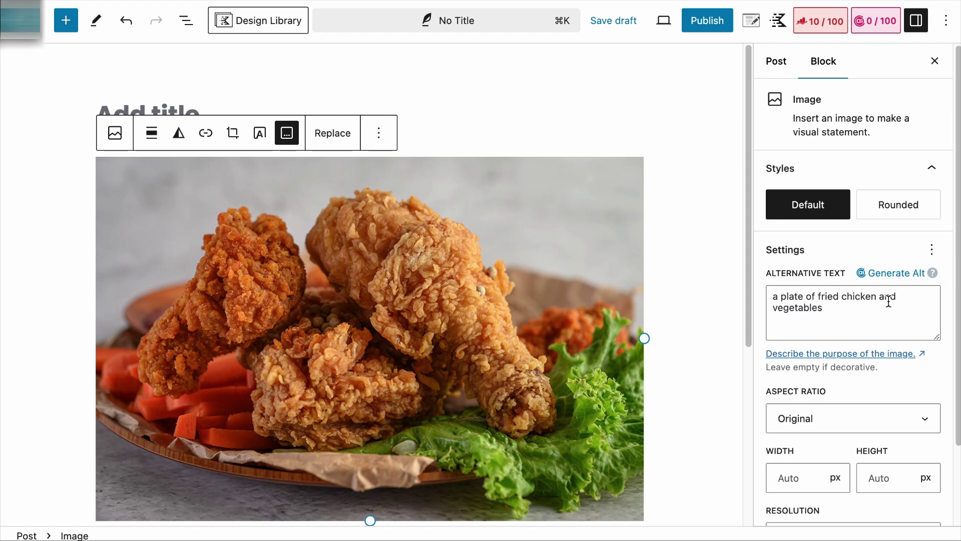
mouse_move(934, 279)
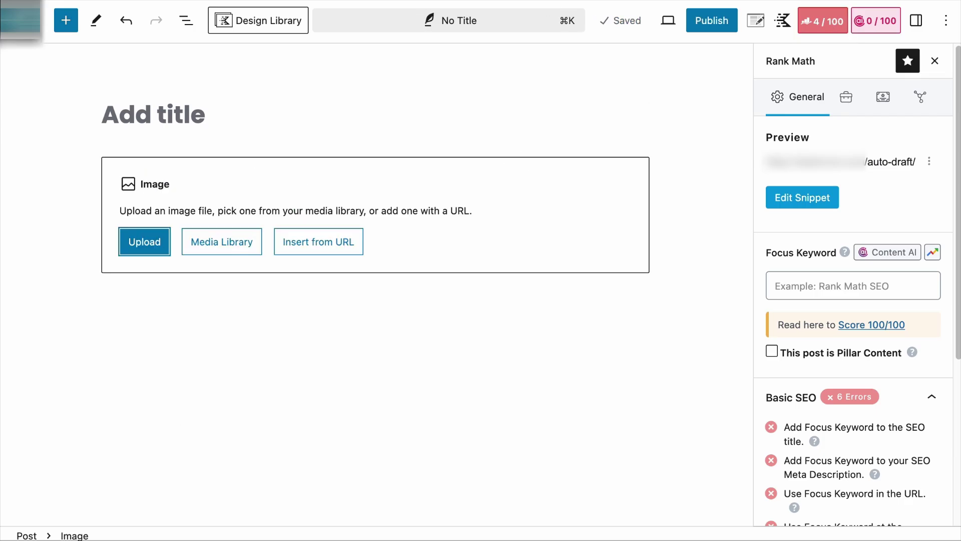
- Upload the crispy-fried chicken JPG into the empty Image block of the fresh draft and show the block's settings
click(144, 240)
double_click(387, 131)
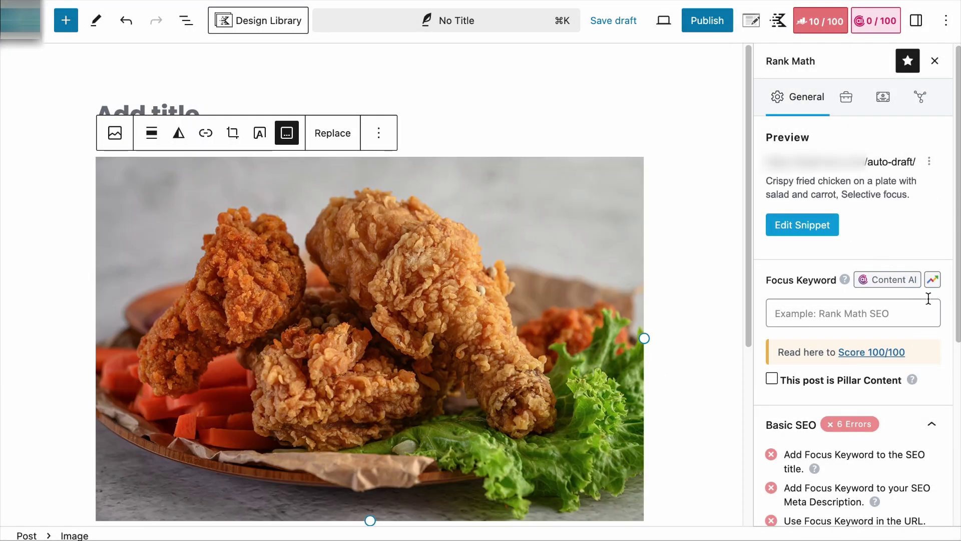
click(919, 28)
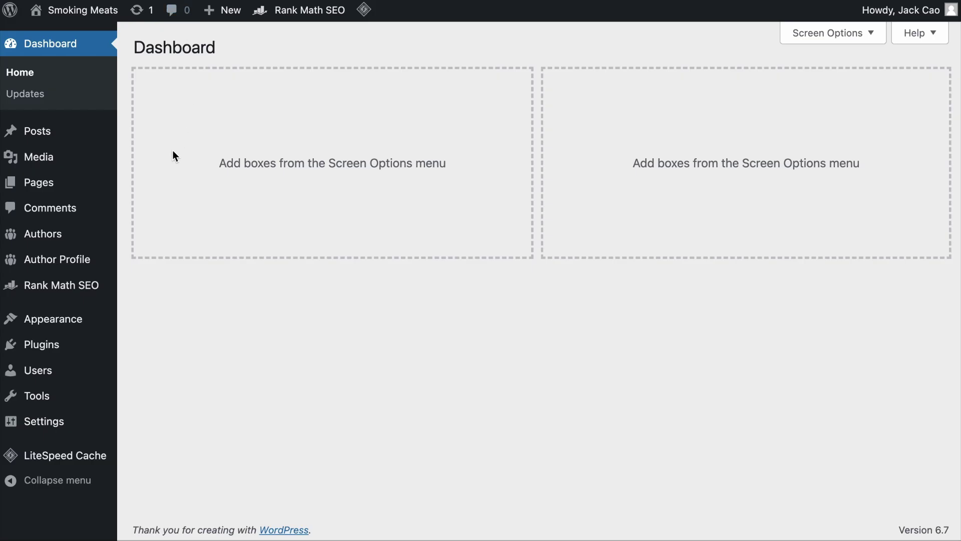
- Check the Image SEO module among Rank Math's modules and open the Images section of Rank Math's General Settings
mouse_move(53, 290)
click(157, 197)
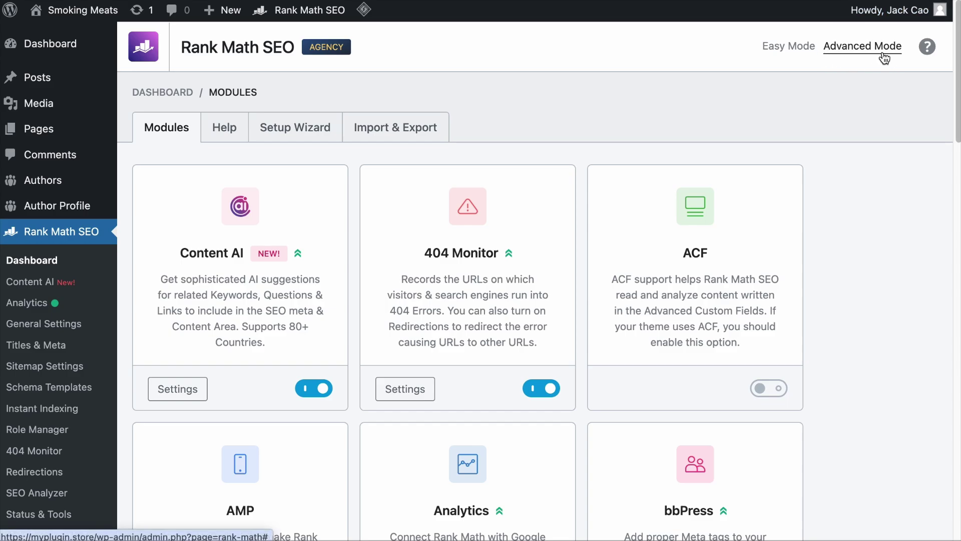
scroll(828, 175, down, 10)
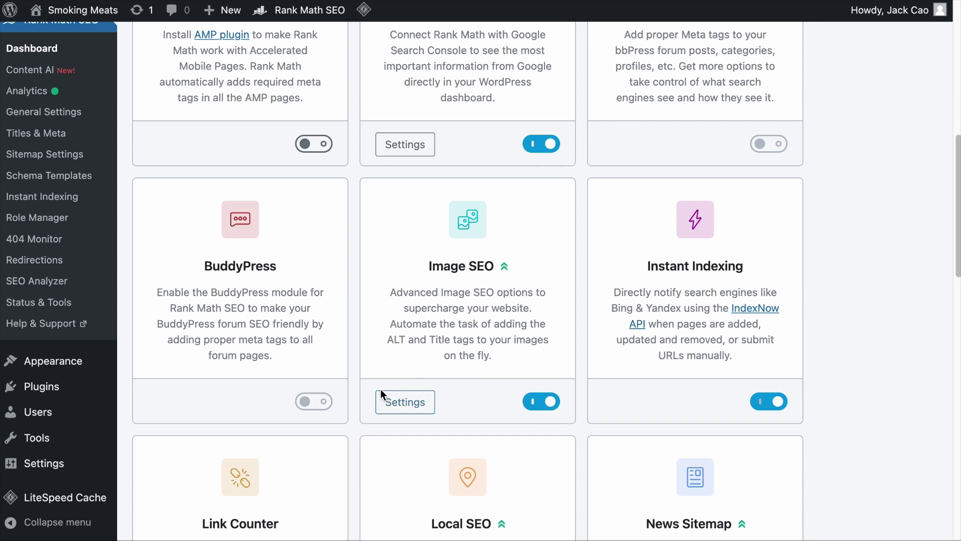
click(65, 113)
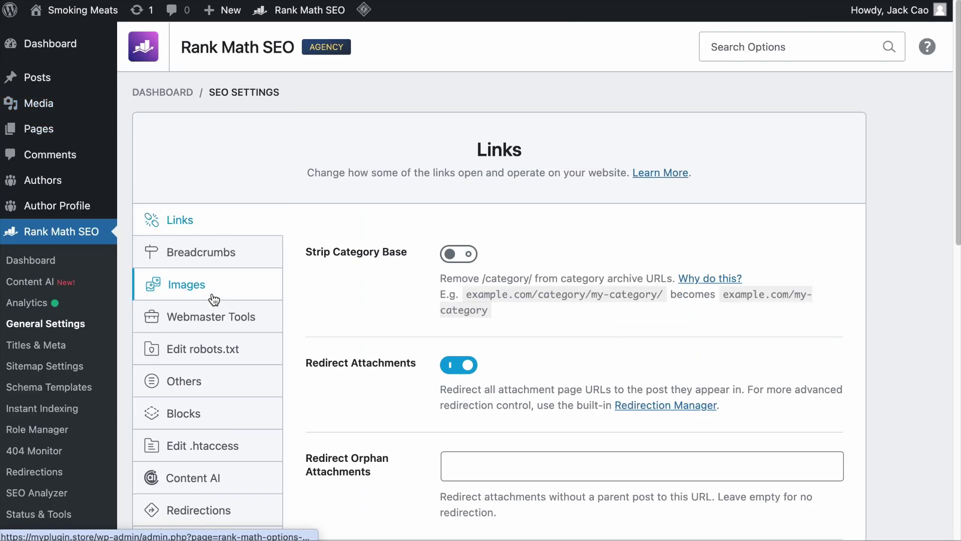
click(210, 295)
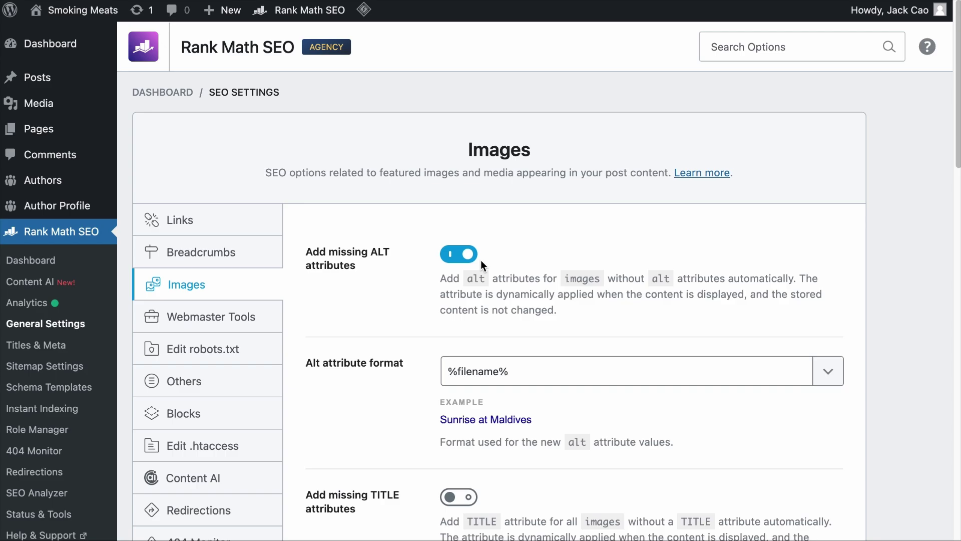
- Review Rank Math's image options, including the ALT, TITLE and caption formats and the casing settings
click(538, 367)
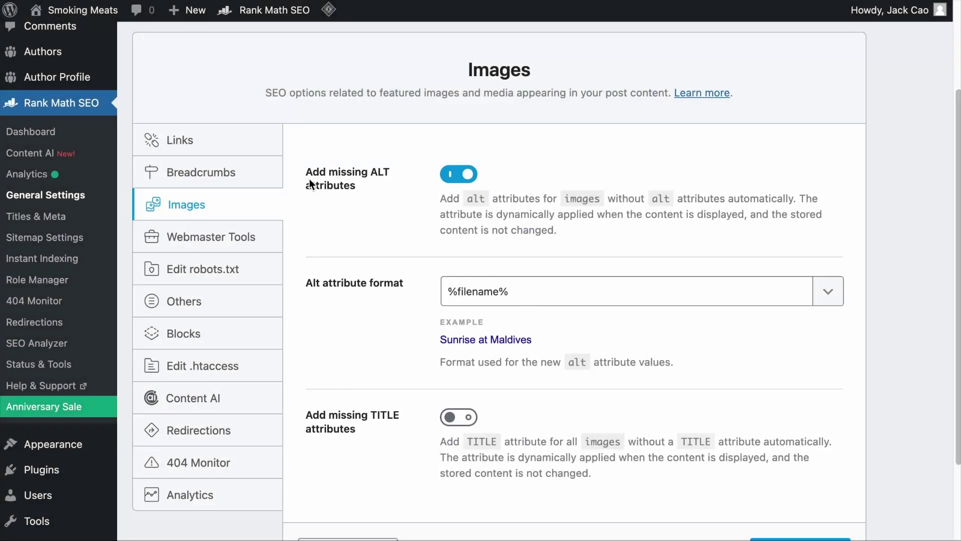
scroll(421, 182, down, 3)
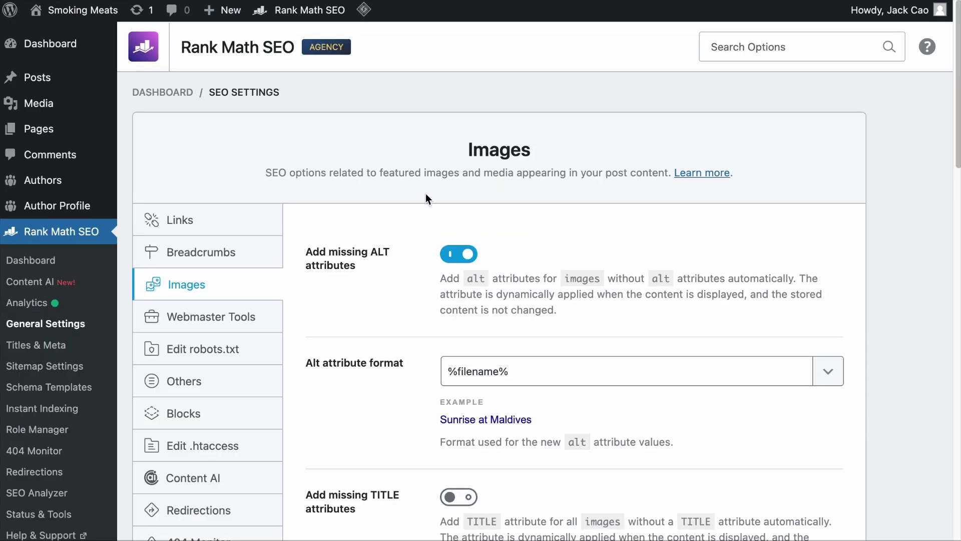
scroll(487, 219, down, 4)
scroll(486, 219, down, 12)
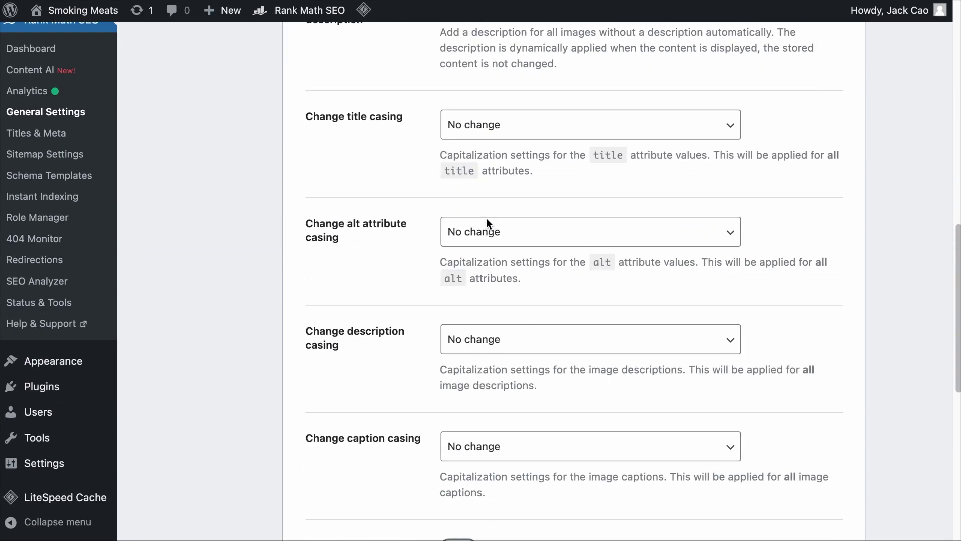
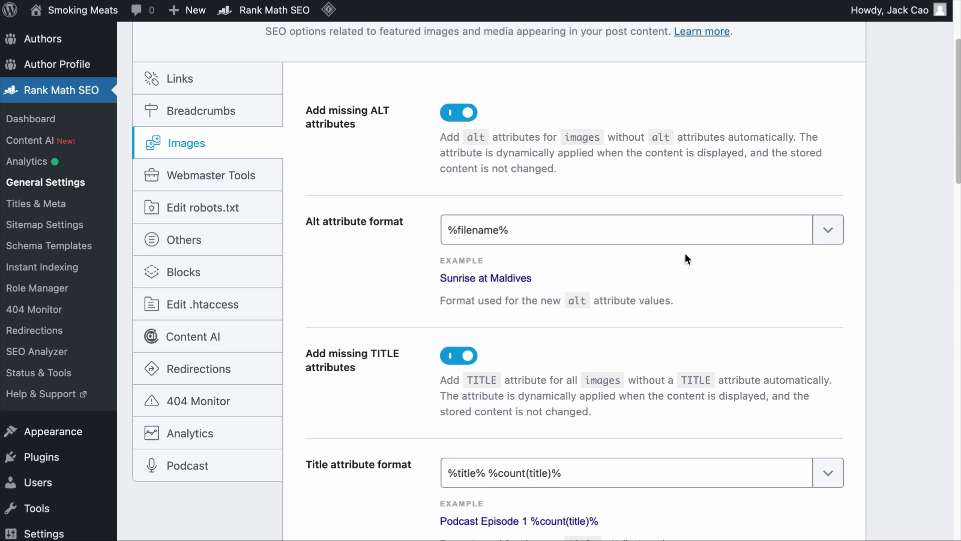
scroll(686, 257, down, 5)
scroll(685, 253, down, 2)
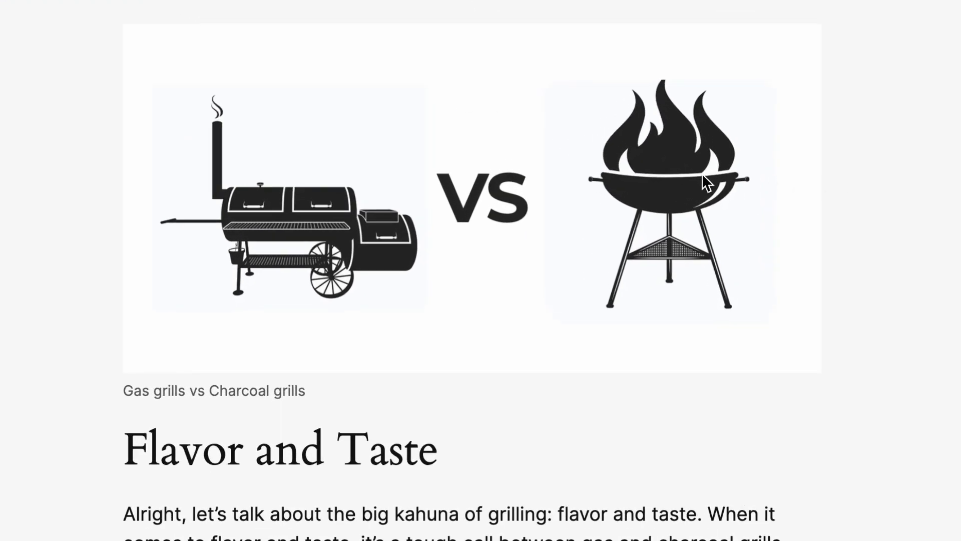
mouse_move(542, 145)
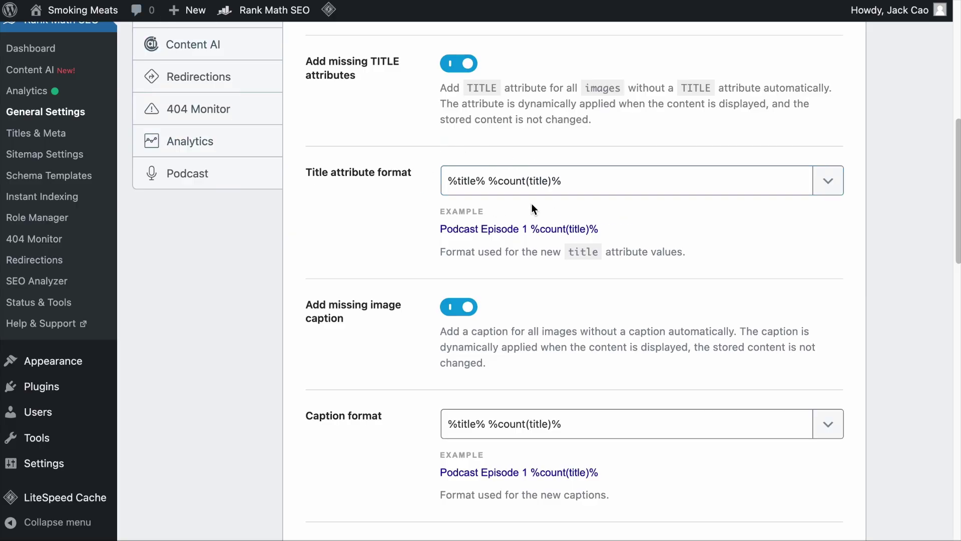
- Replace the Title attribute format with the %filename% variable and save the image settings
drag(485, 182, 428, 179)
drag(488, 179, 564, 179)
click(592, 179)
key(ctrl+a)
key(BackSpace)
click(829, 181)
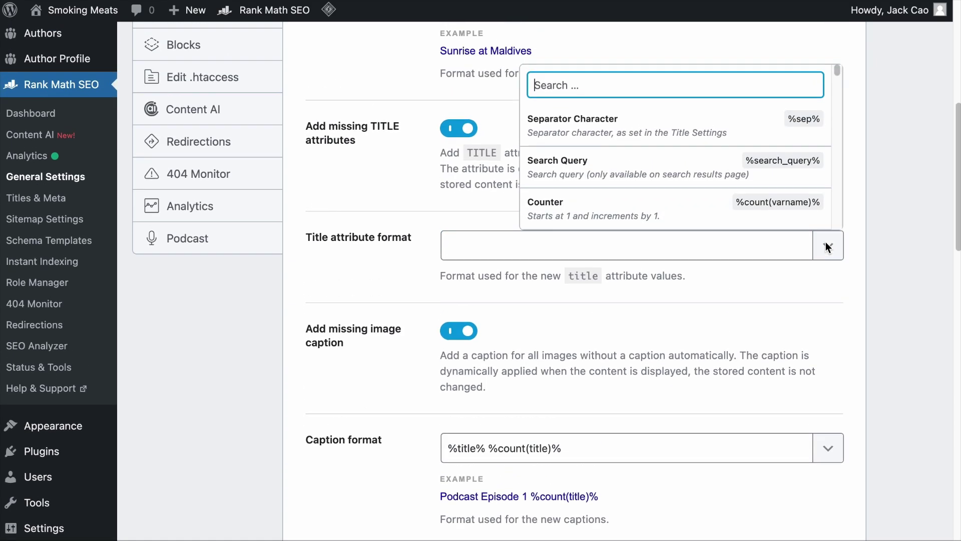
text(file)
click(665, 249)
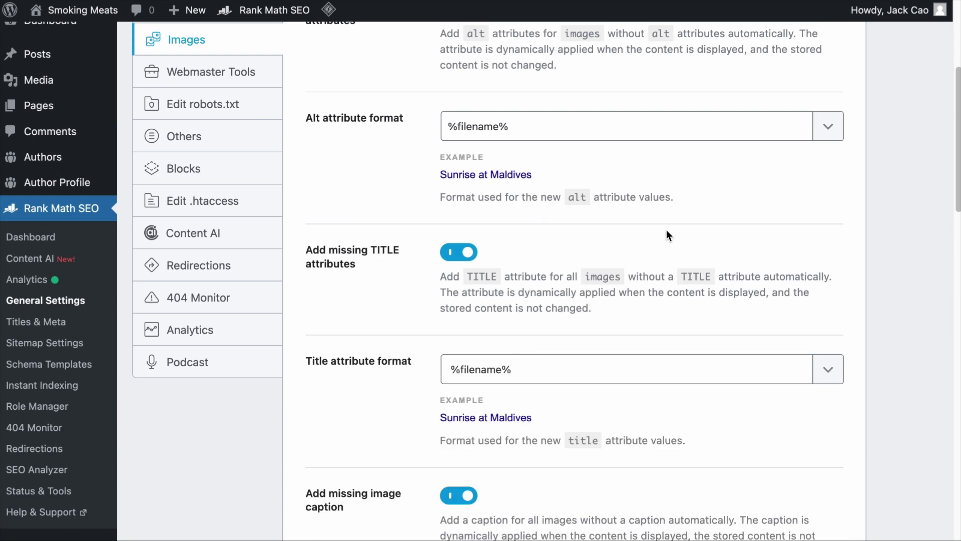
scroll(701, 270, down, 20)
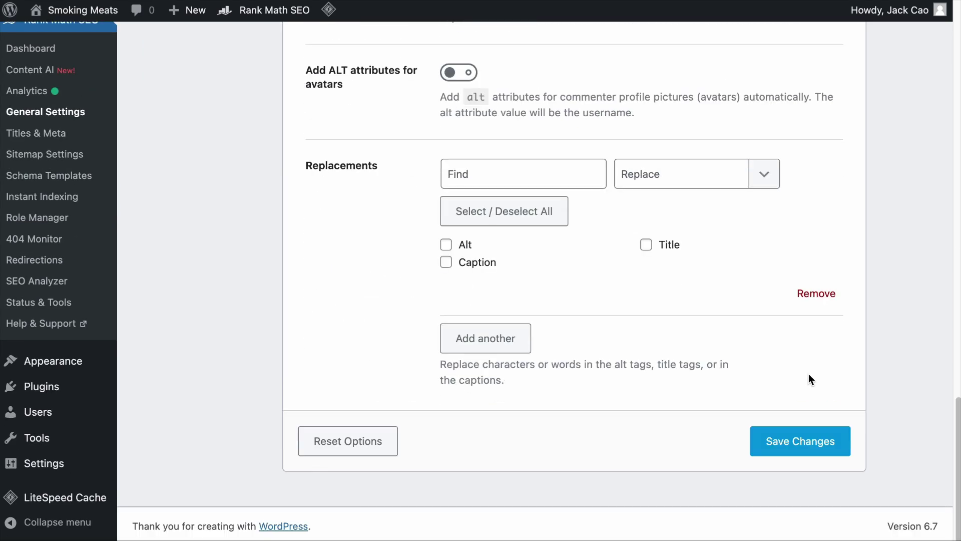
click(801, 443)
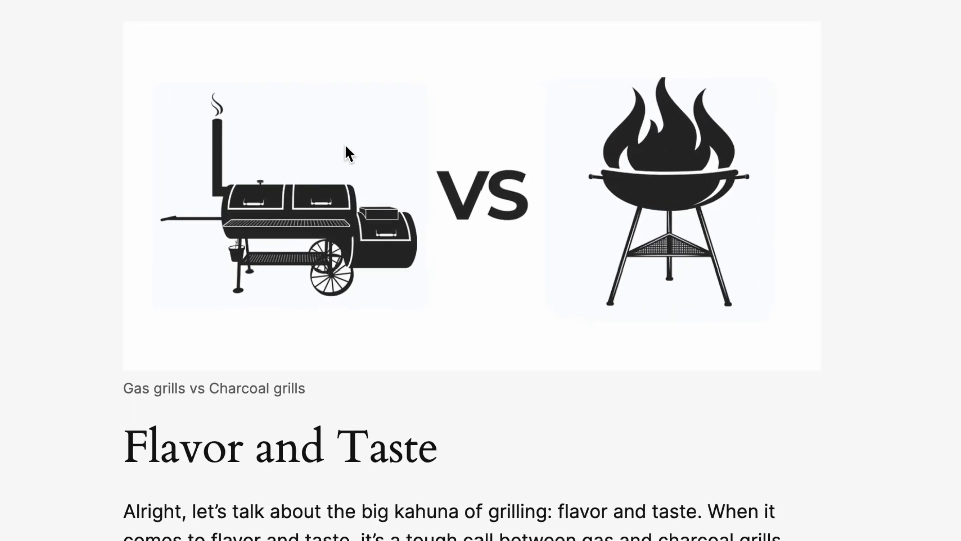
- Check the caption under the grill comparison image in the published post and enable a caption on that Image block in the editor
mouse_move(346, 147)
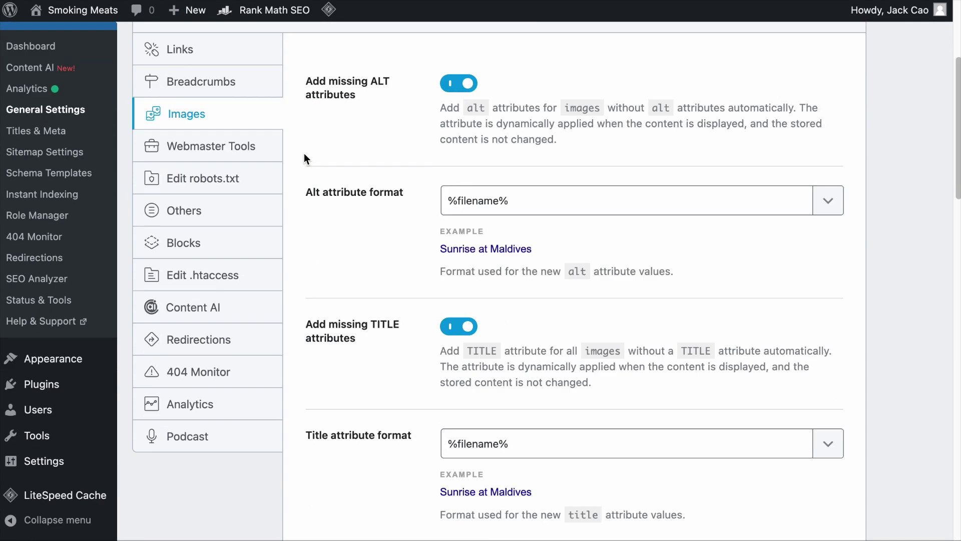
scroll(305, 153, down, 8)
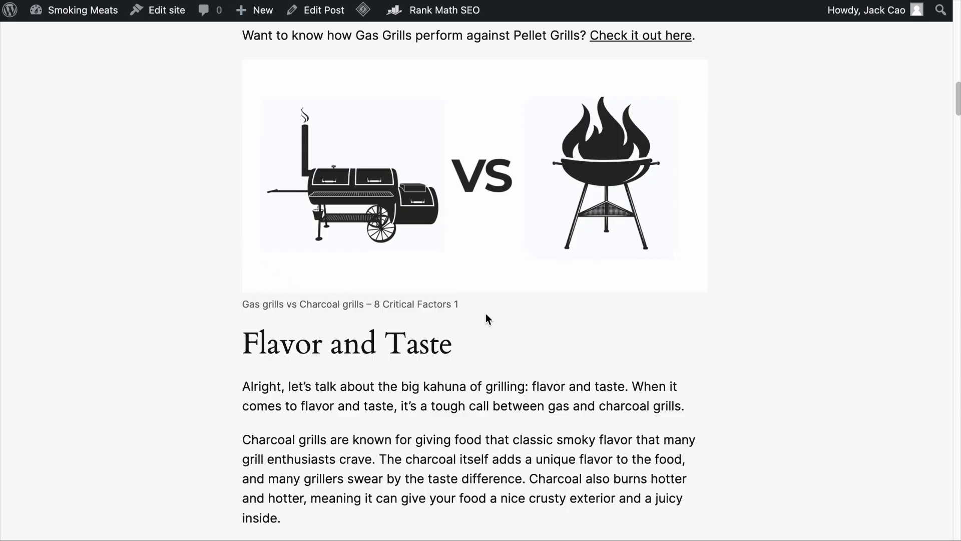
drag(486, 309, 216, 304)
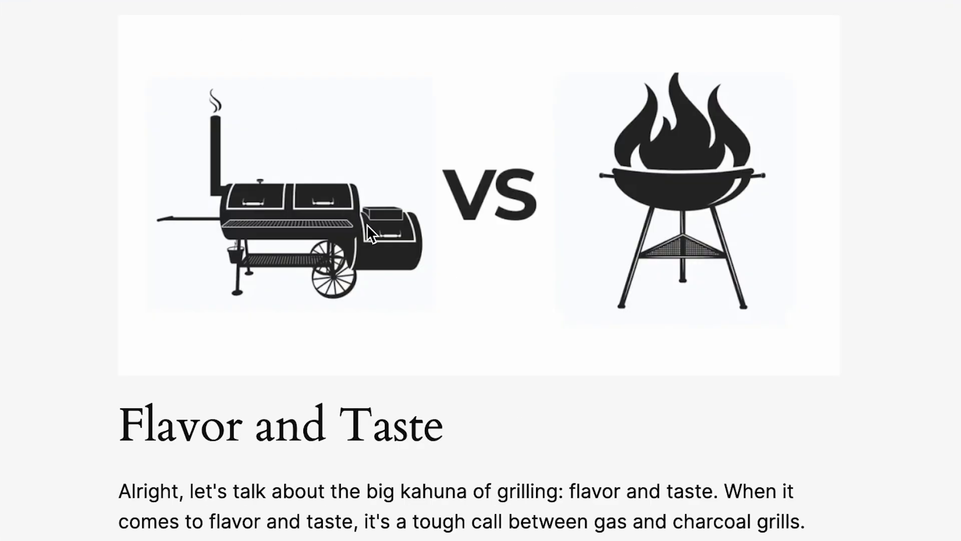
click(371, 233)
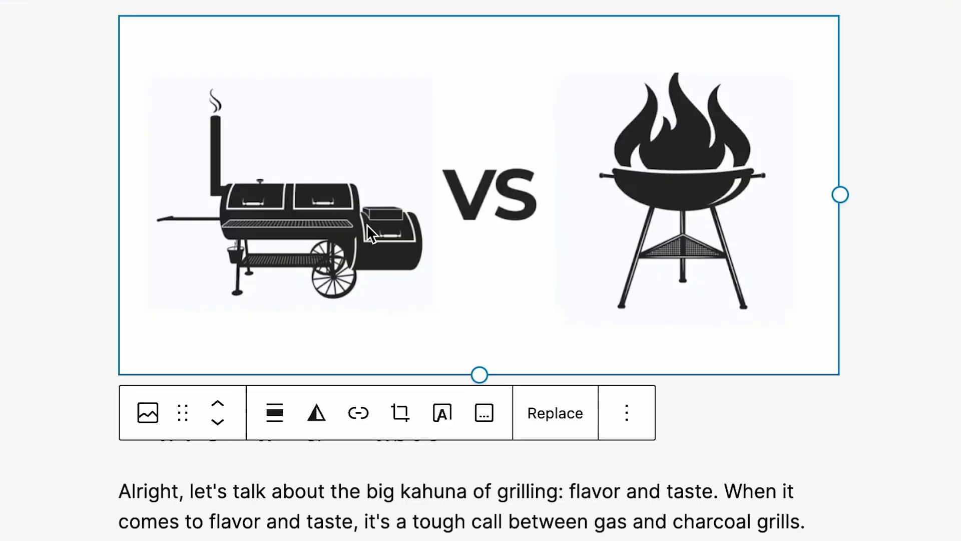
click(484, 414)
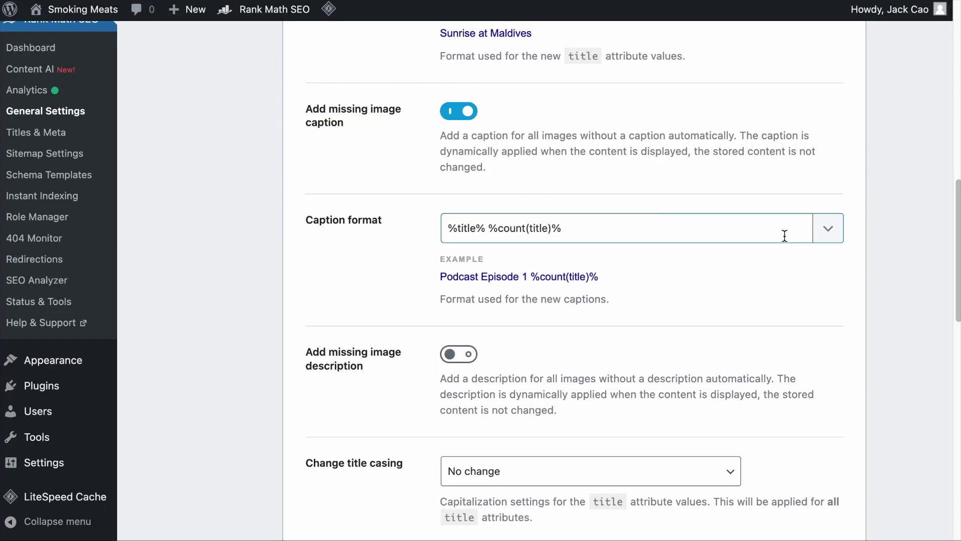
- Look through the variables available for the Caption format and turn off Add missing image caption
click(827, 230)
scroll(710, 148, down, 3)
scroll(709, 147, down, 5)
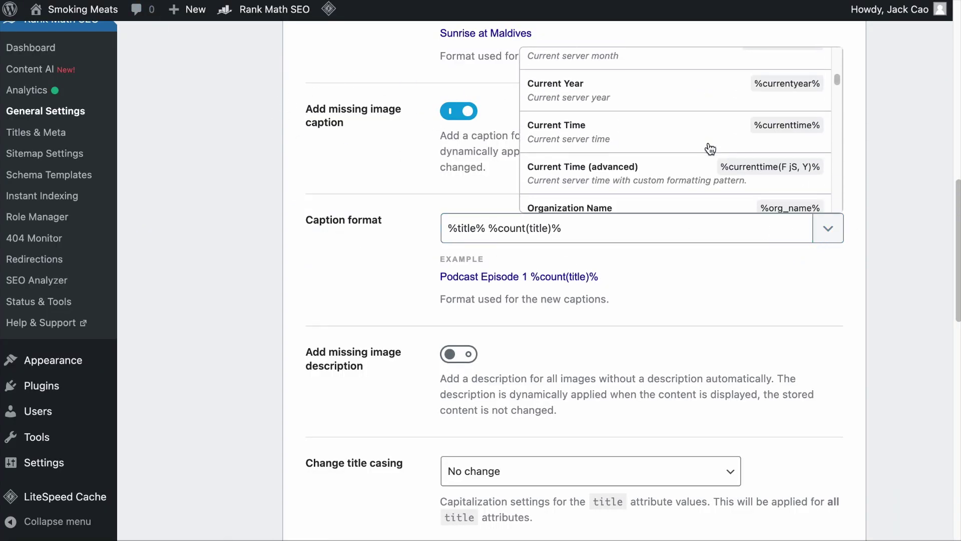
click(404, 140)
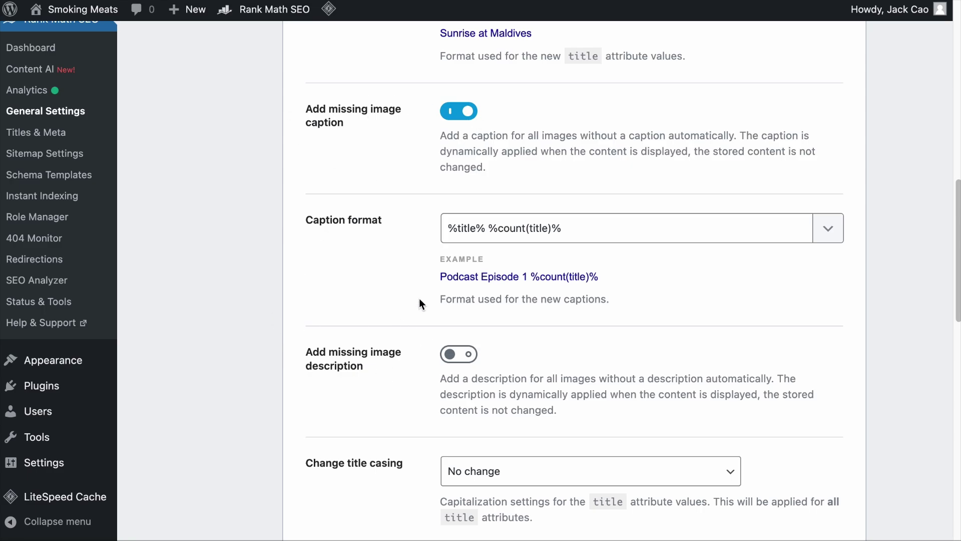
click(465, 113)
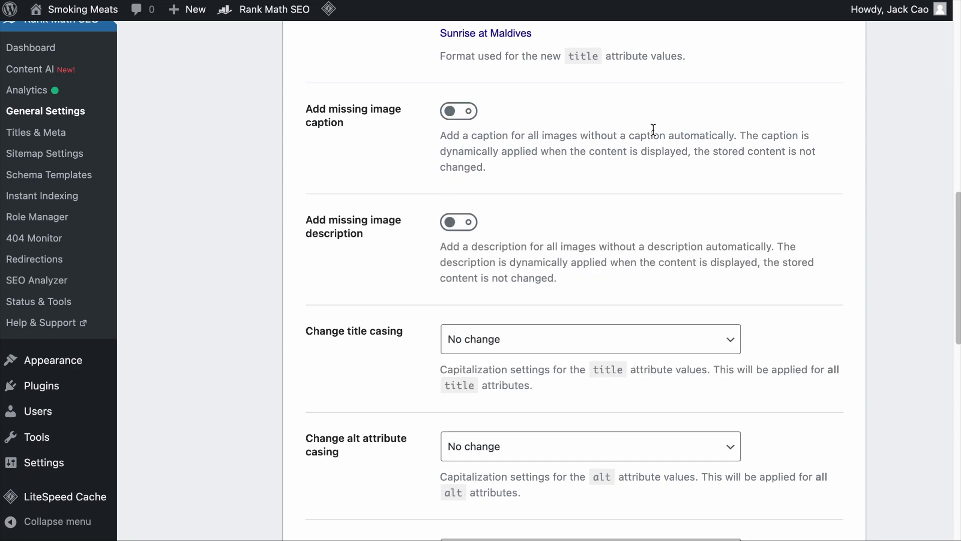
- Review the casing choices for alt attributes and the avatar ALT and Replacements options in the image settings
scroll(653, 130, up, 10)
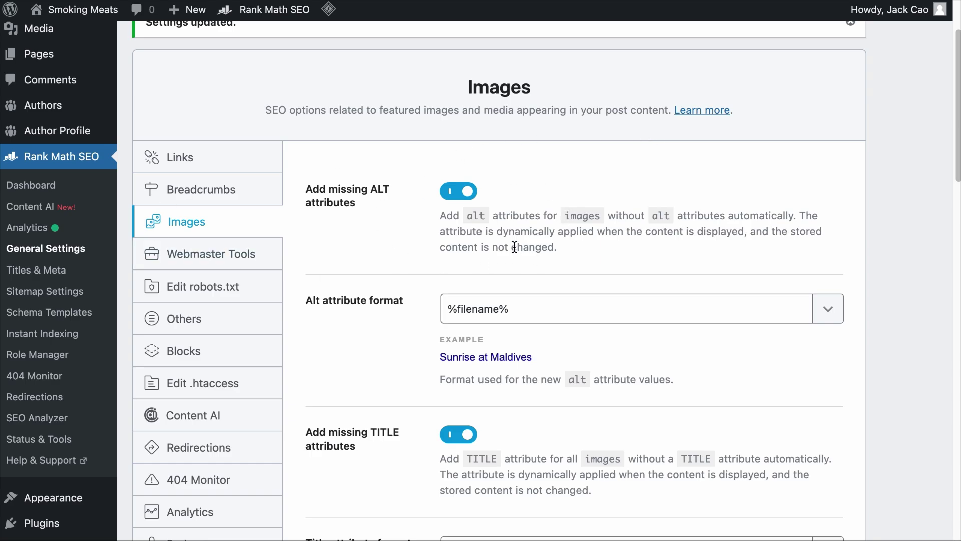
scroll(514, 247, down, 15)
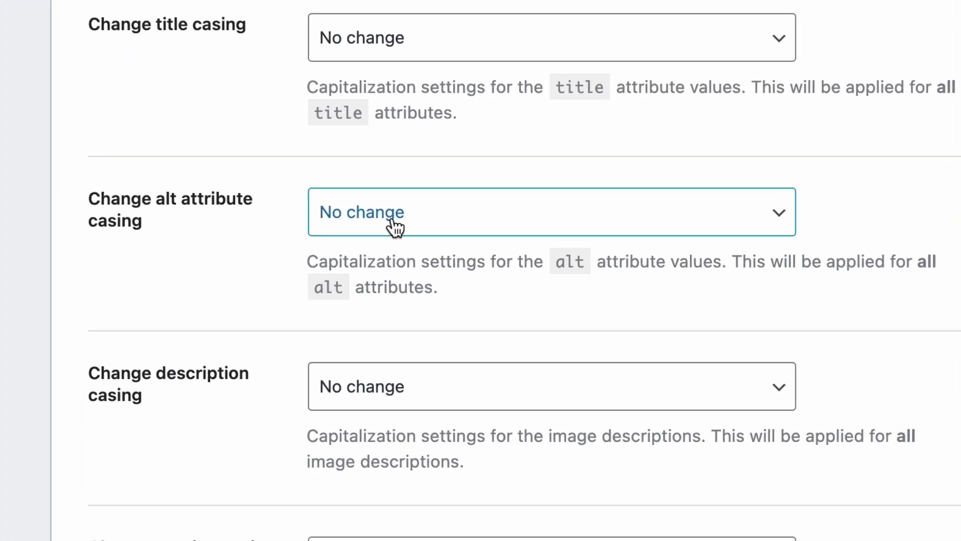
click(494, 165)
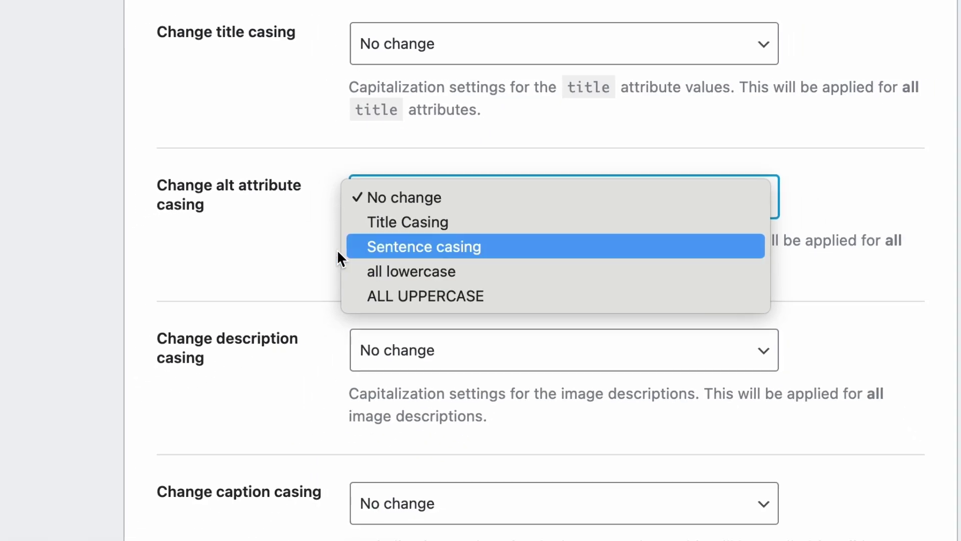
click(197, 295)
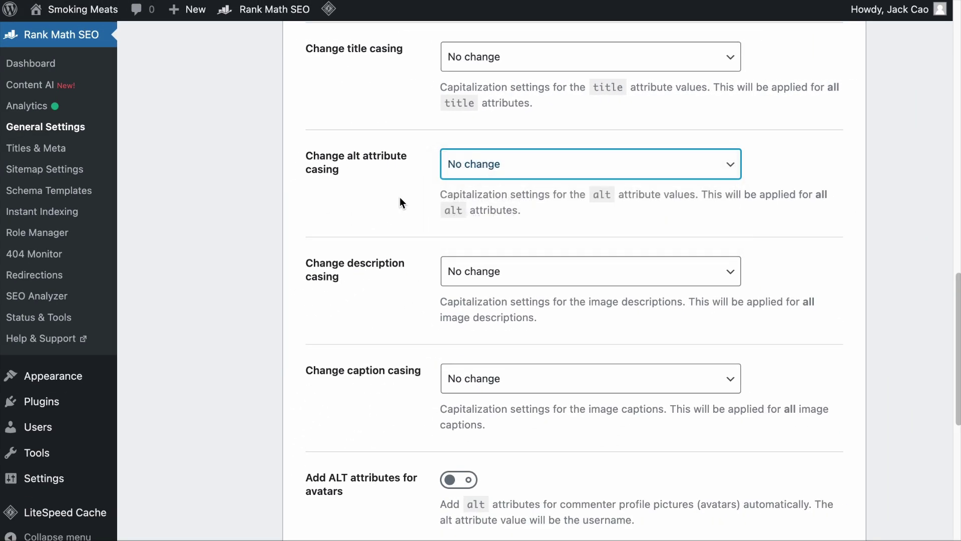
scroll(399, 201, down, 5)
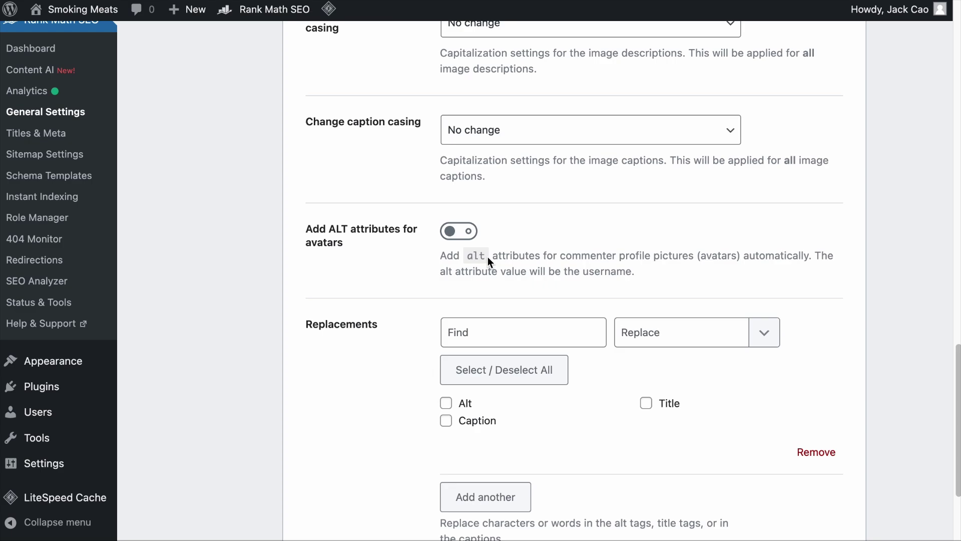
- Turn on Add ALT attributes for avatars in the image settings
click(467, 233)
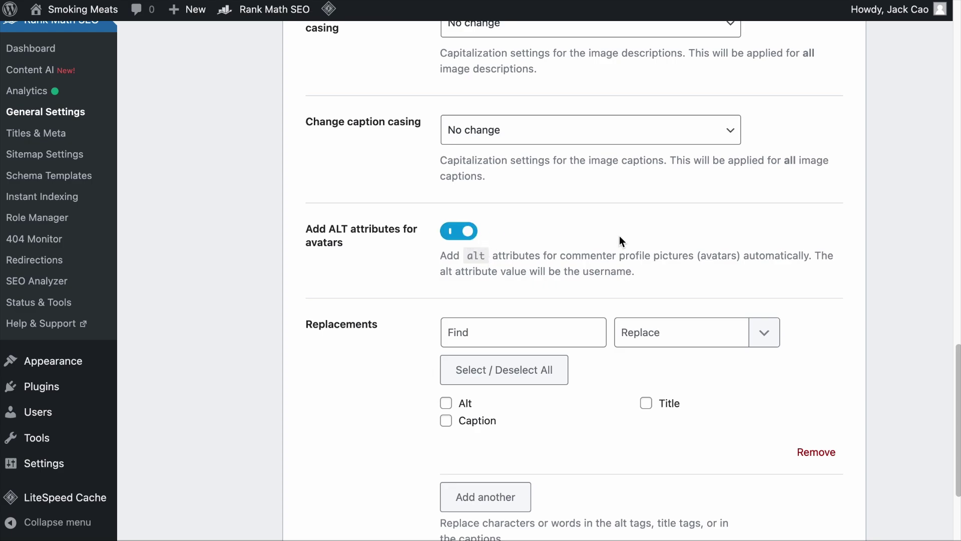
drag(583, 271, 631, 269)
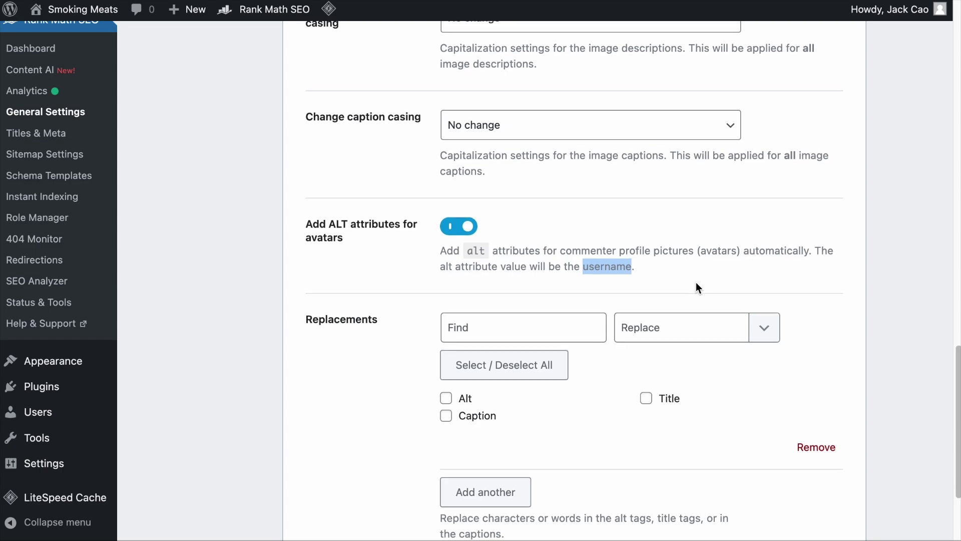
- Set up a replacement rule that swaps Facebook for Meta in the Alt, Title and Caption of images
scroll(696, 285, down, 3)
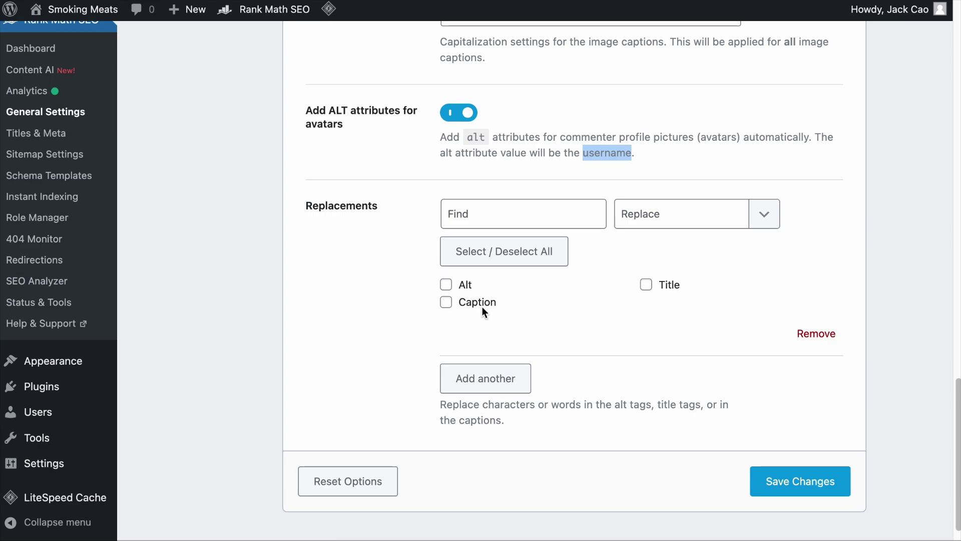
click(446, 285)
click(646, 284)
click(445, 303)
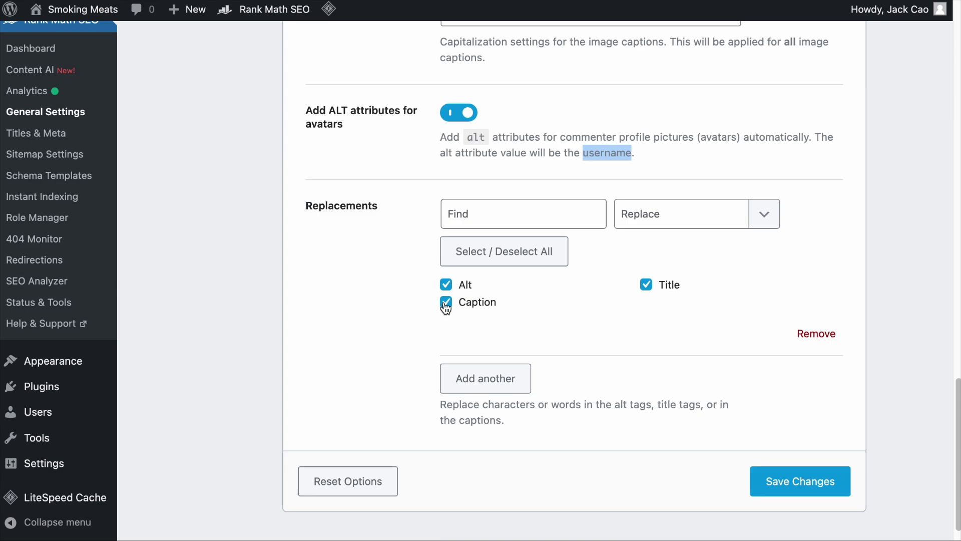
click(521, 214)
text(Facebook)
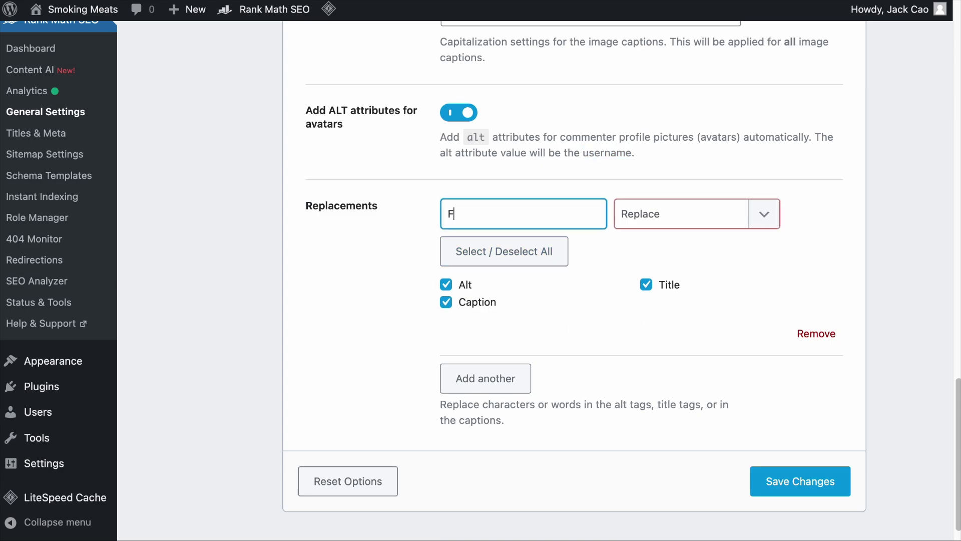
click(680, 208)
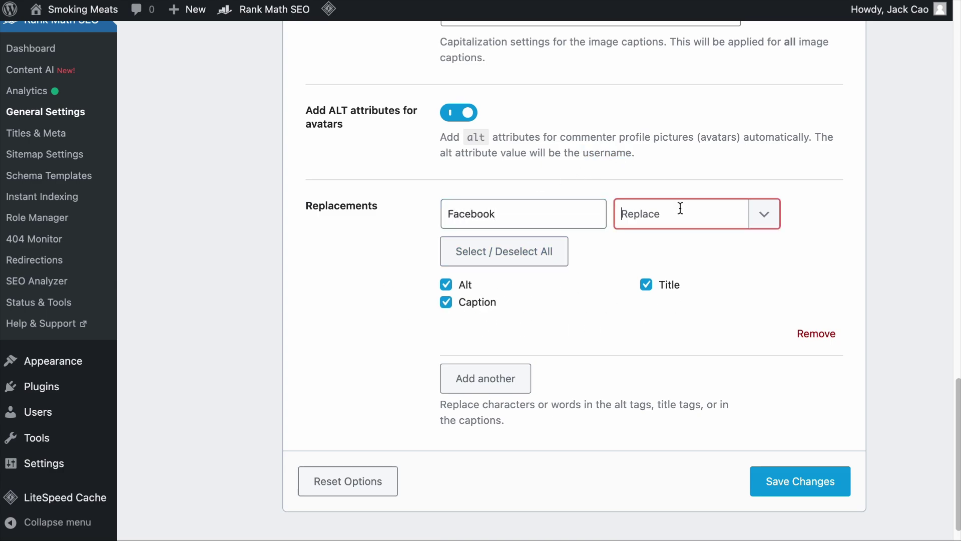
text(Meta)
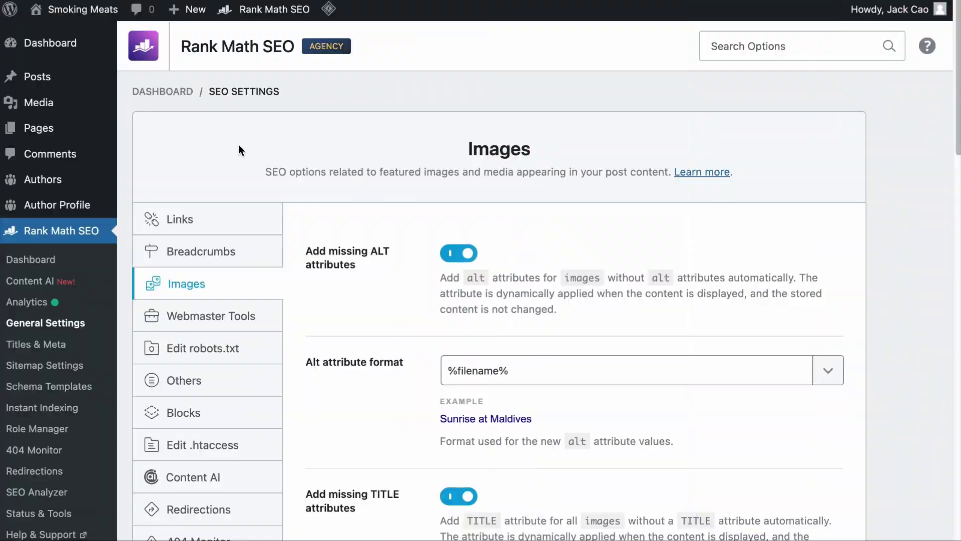
- Open the media library and view the details of the three-knob gas grill image
mouse_move(75, 102)
click(159, 109)
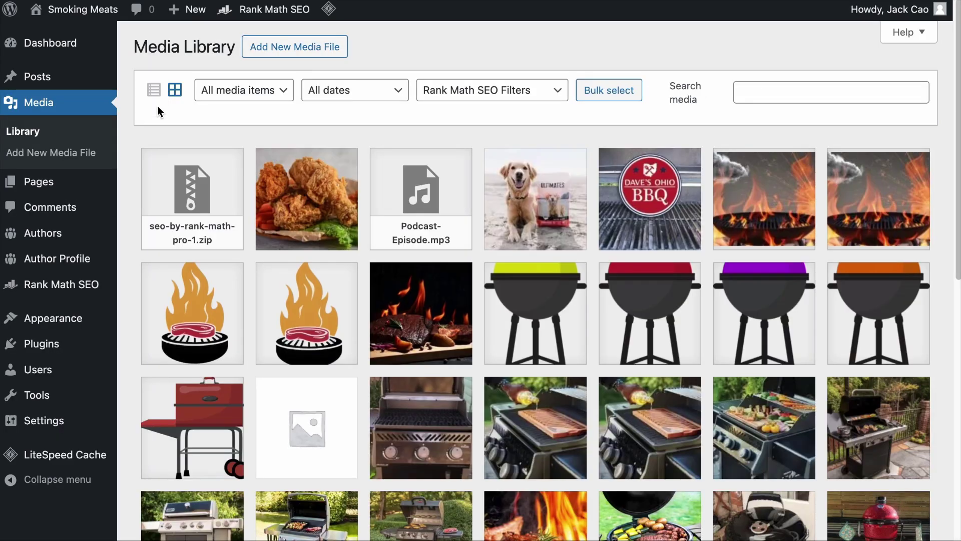
click(423, 434)
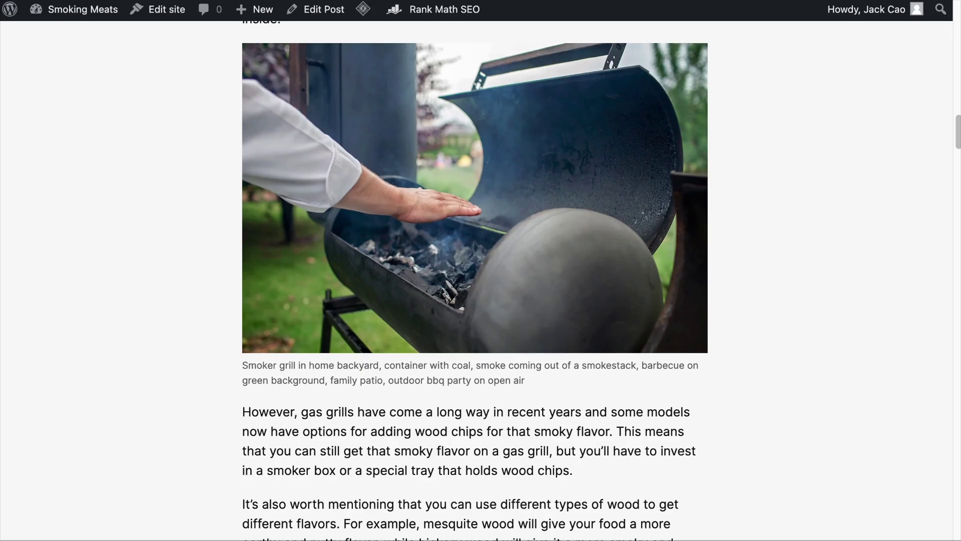
- Inspect the smoker grill image in the published post and check its alt attribute in the page code
right_click(466, 159)
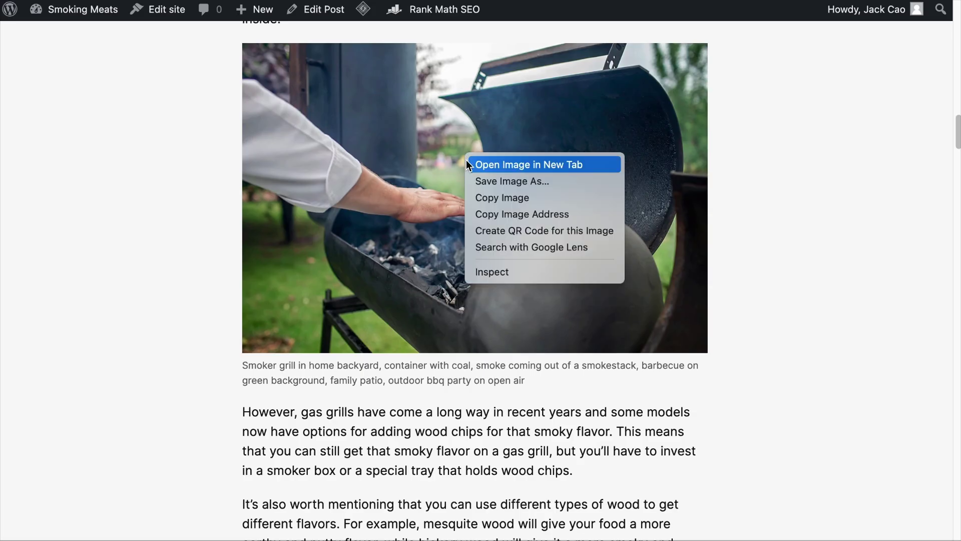
click(489, 270)
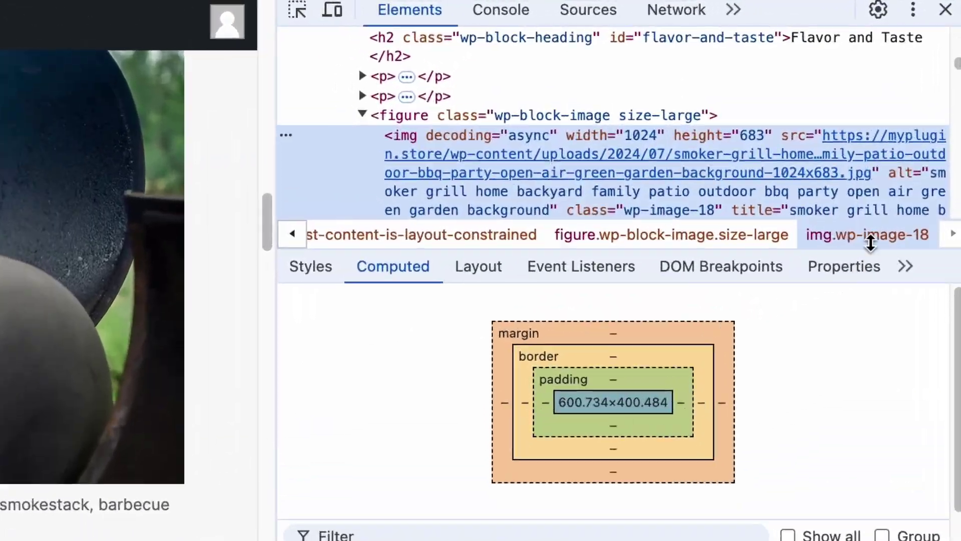
double_click(645, 191)
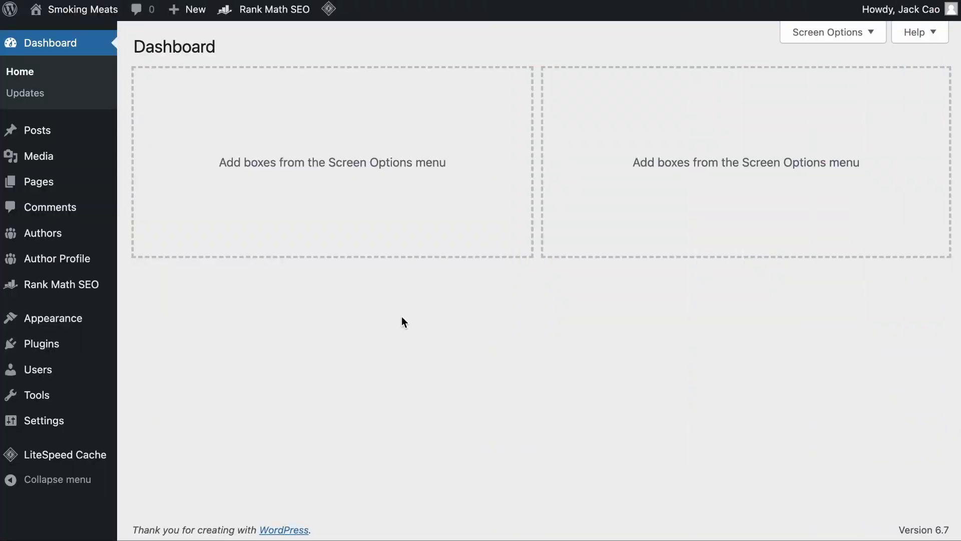
- Filter the media library to show only items with a missing alt tag
mouse_move(43, 165)
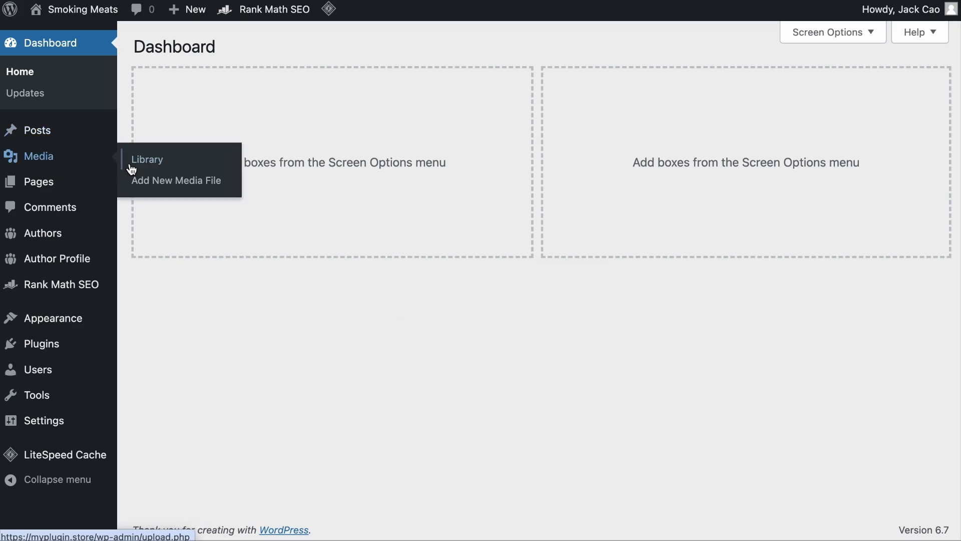
click(137, 169)
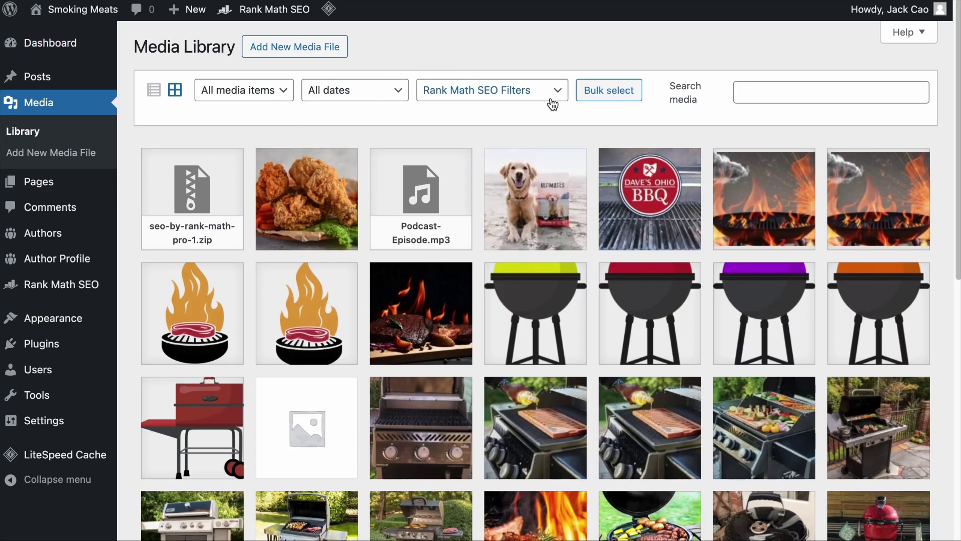
click(514, 97)
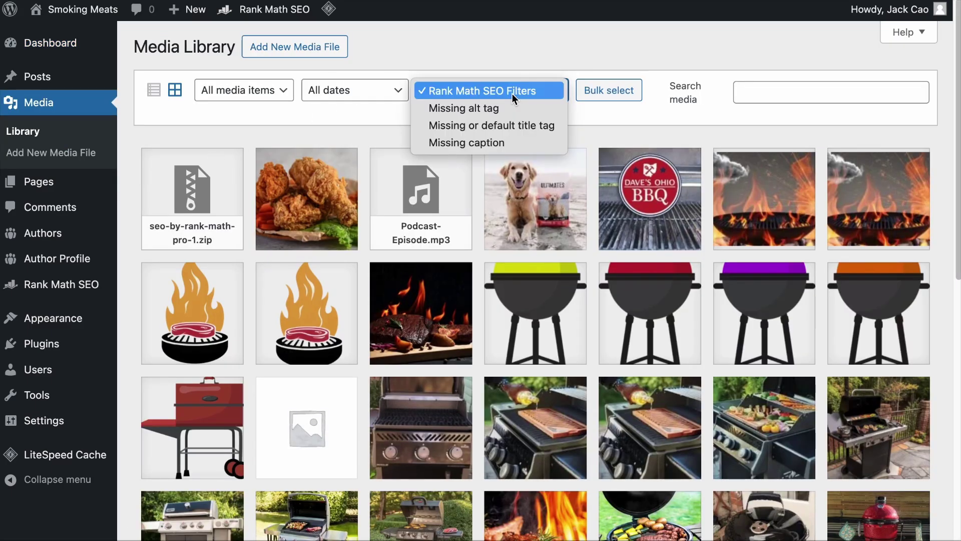
click(499, 108)
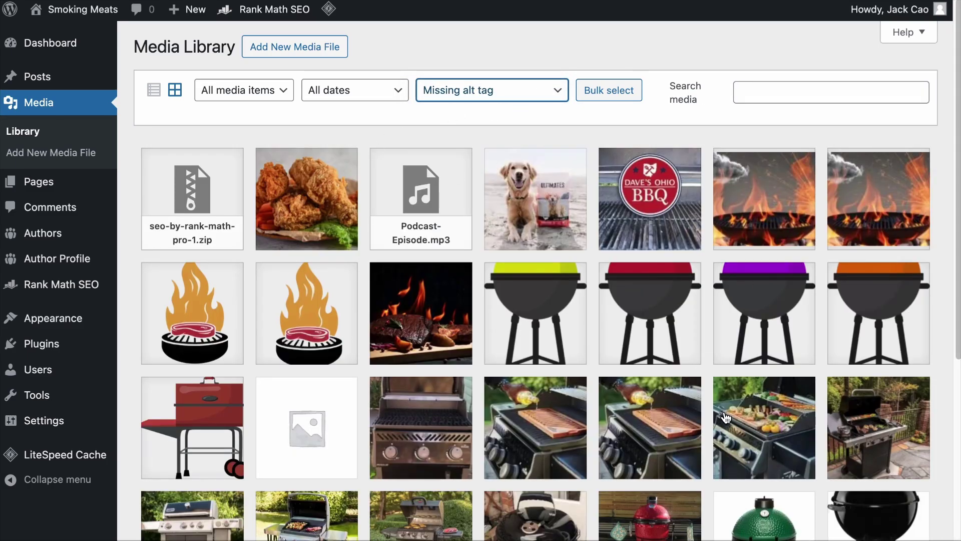
- Generate alternative text with AI for the flaming steak image and close its attachment details
click(421, 315)
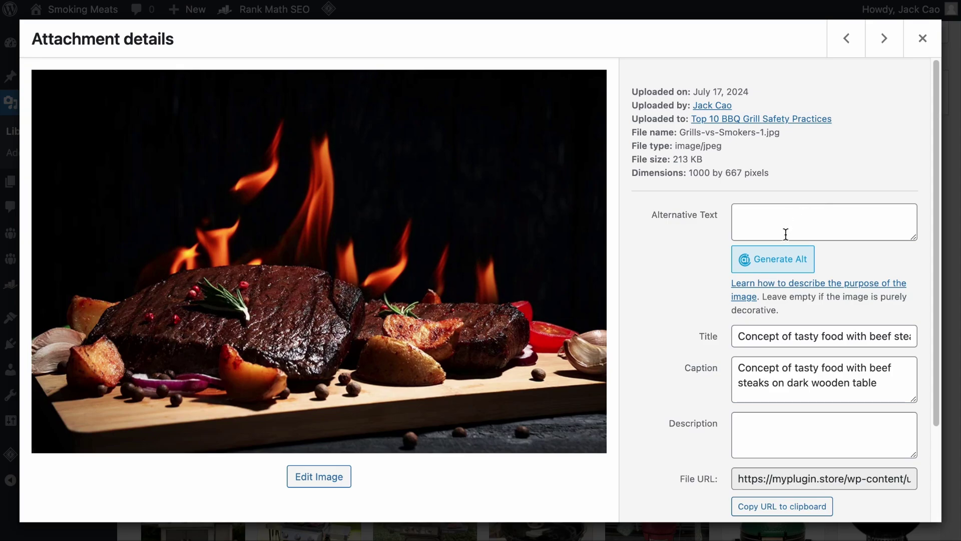
click(777, 266)
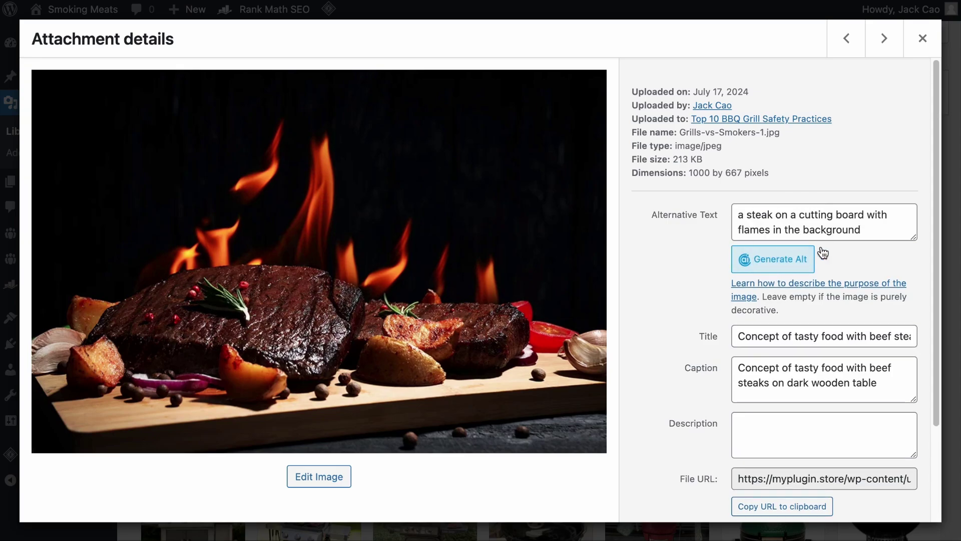
click(922, 39)
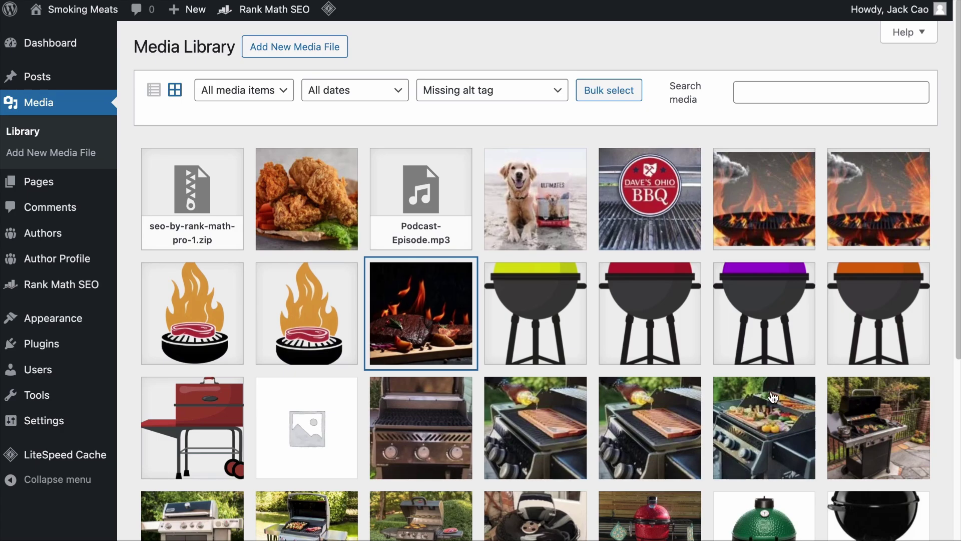
- Bulk select all images from the fried chicken onward, excluding Podcast-Episode.mp3, and generate their alt text with AI
click(583, 94)
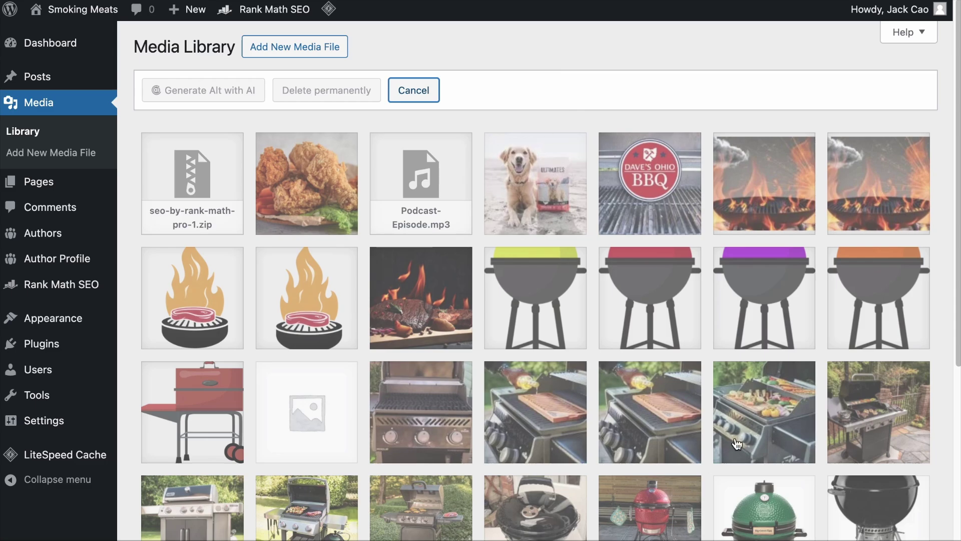
click(289, 194)
scroll(946, 315, down, 5)
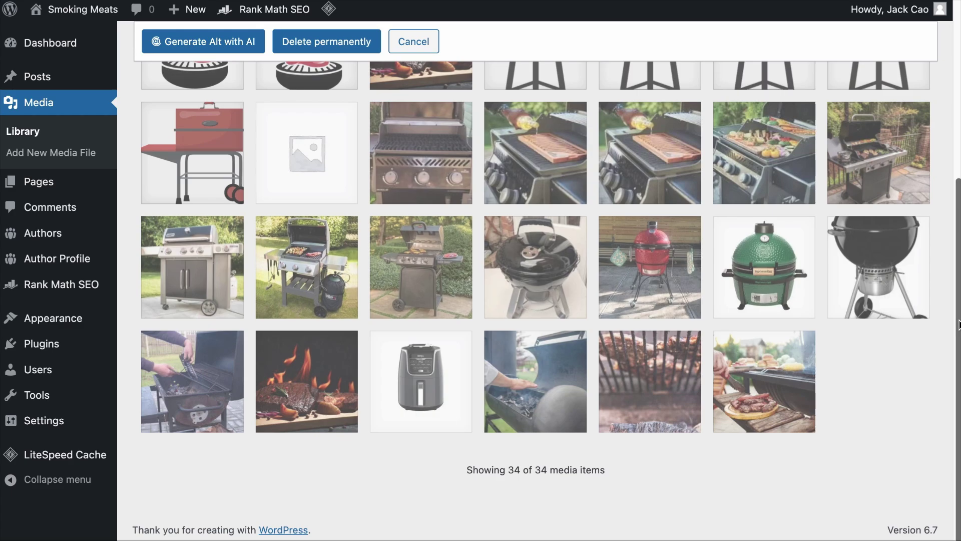
shift+click(753, 383)
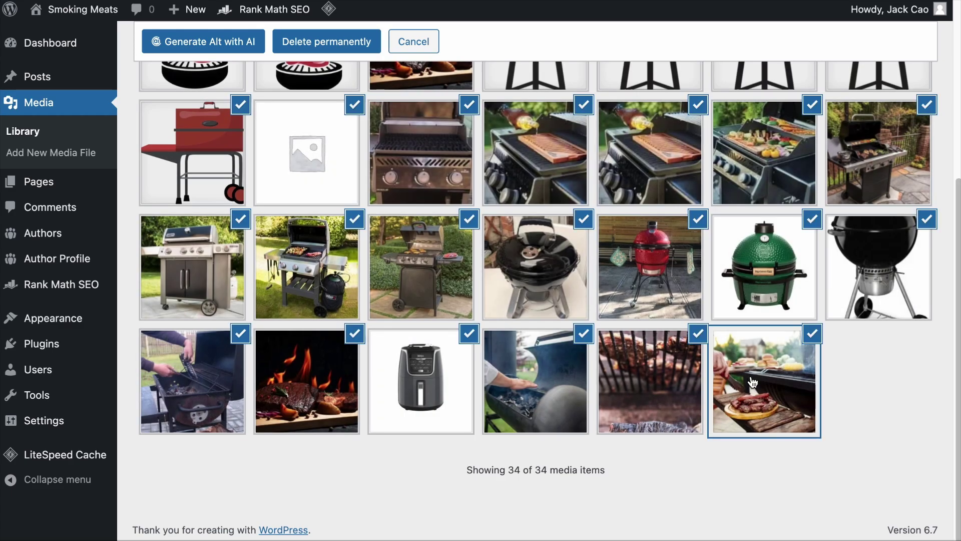
scroll(752, 383, up, 5)
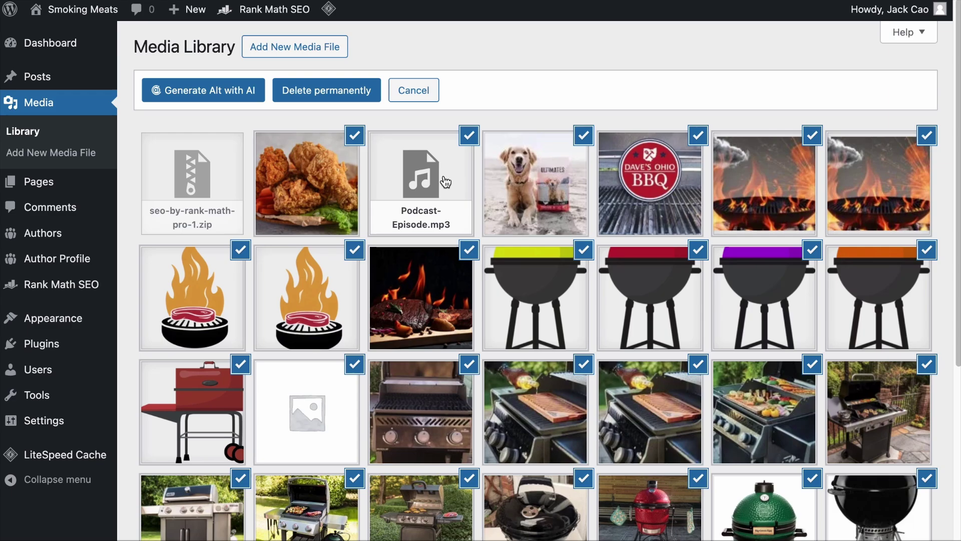
click(426, 173)
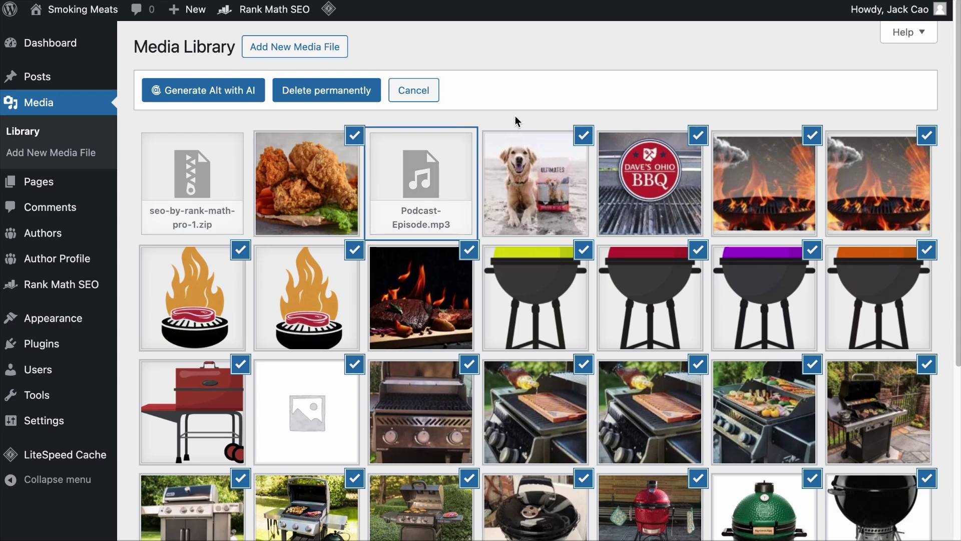
click(216, 97)
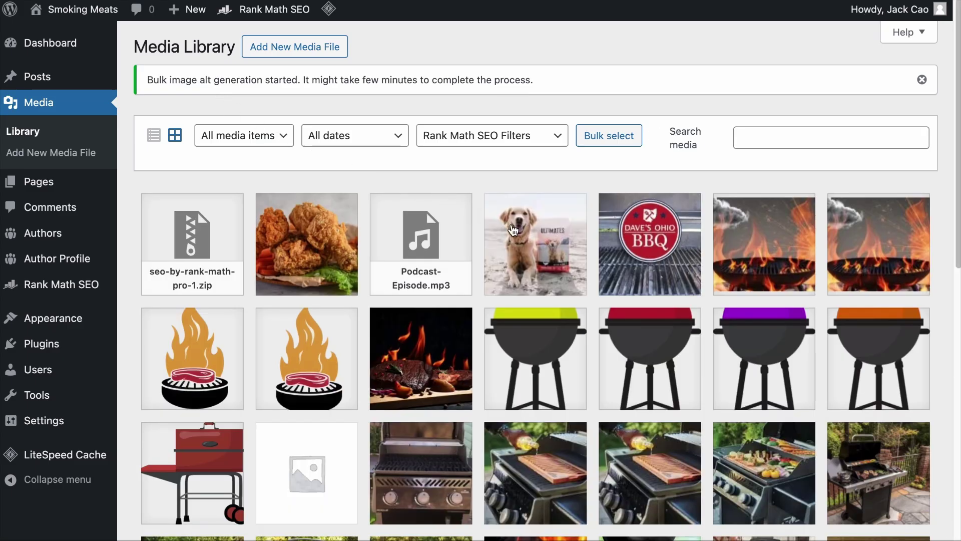
- Check the alternative text in the attachment details of the dog food image
click(513, 229)
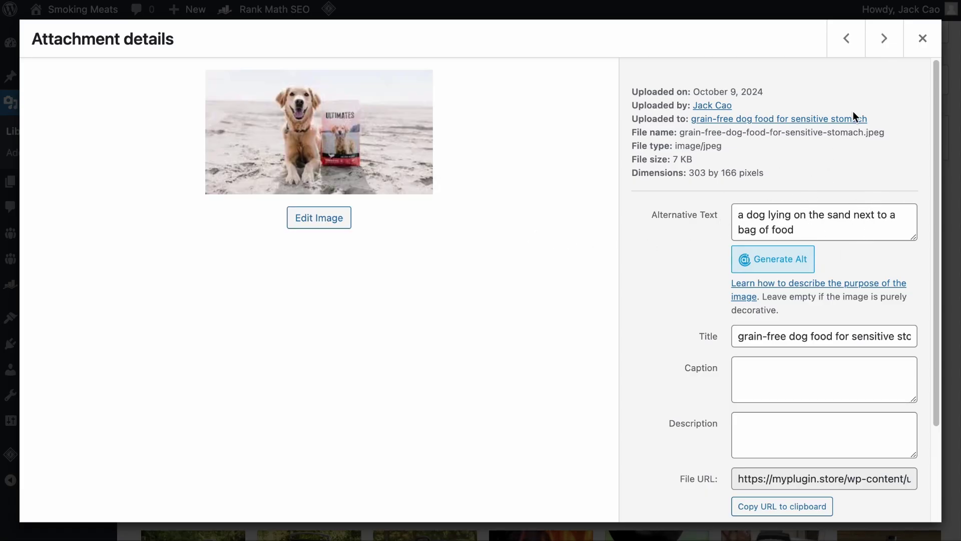
click(922, 38)
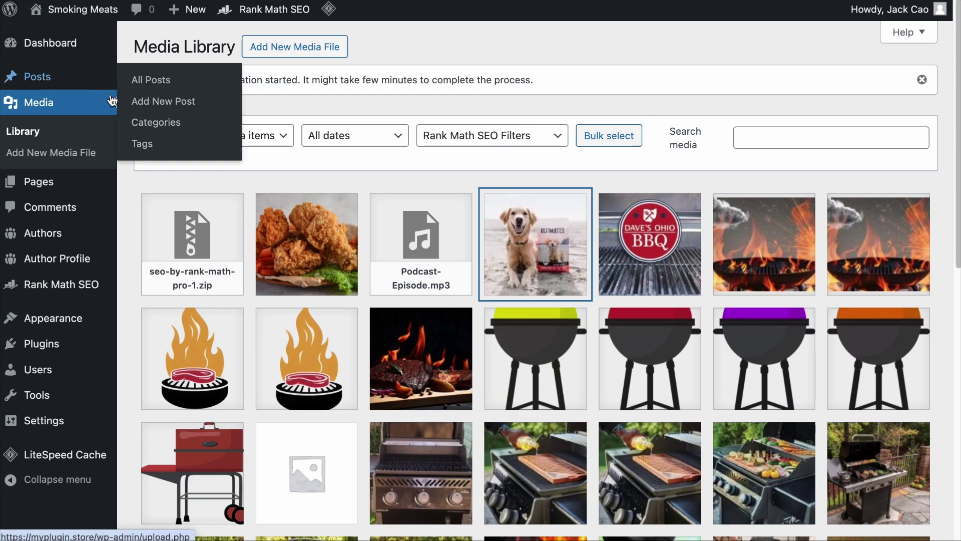
- Apply the Write Image Alt Text with AI bulk action to the Home Gym Workout Routine and How to Properly Clean Your Smoker posts
click(150, 81)
scroll(296, 285, down, 10)
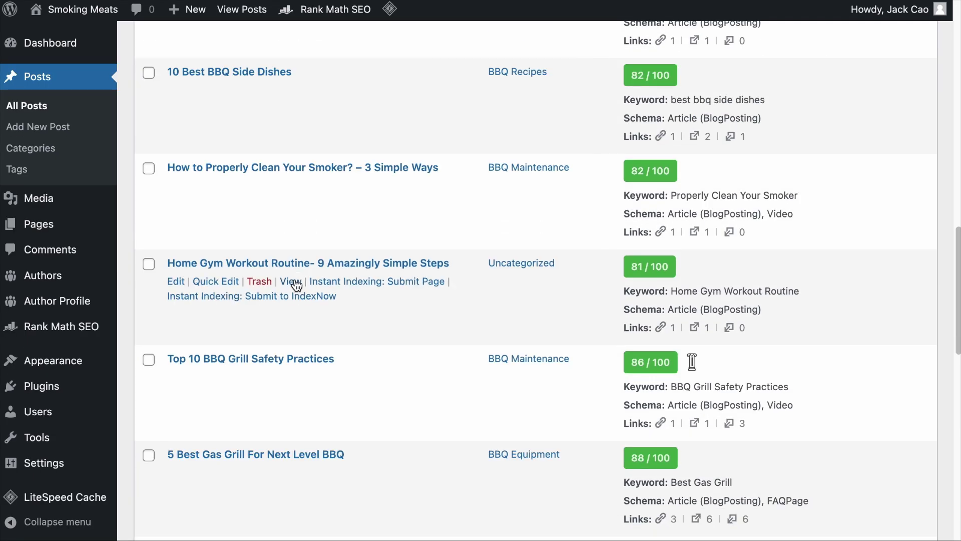
click(147, 266)
click(148, 170)
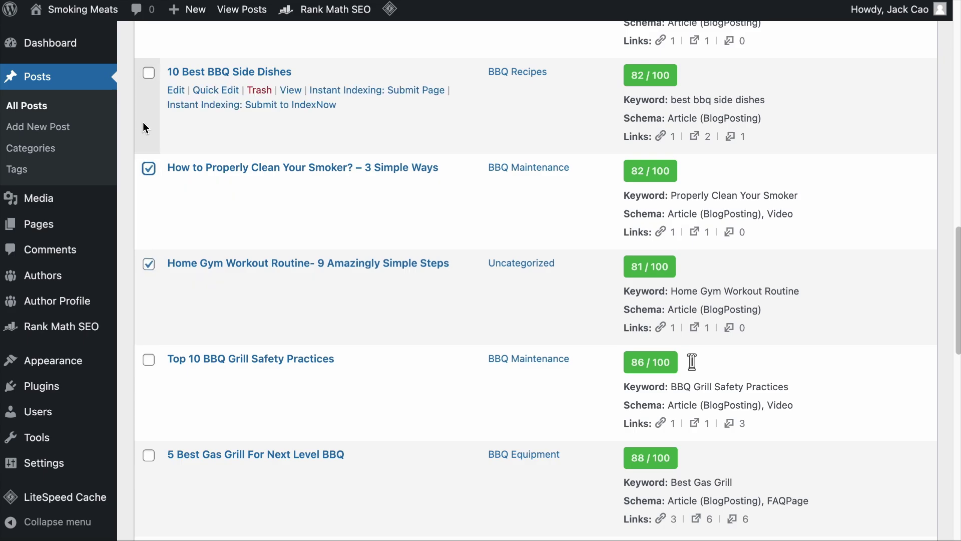
scroll(146, 80, up, 15)
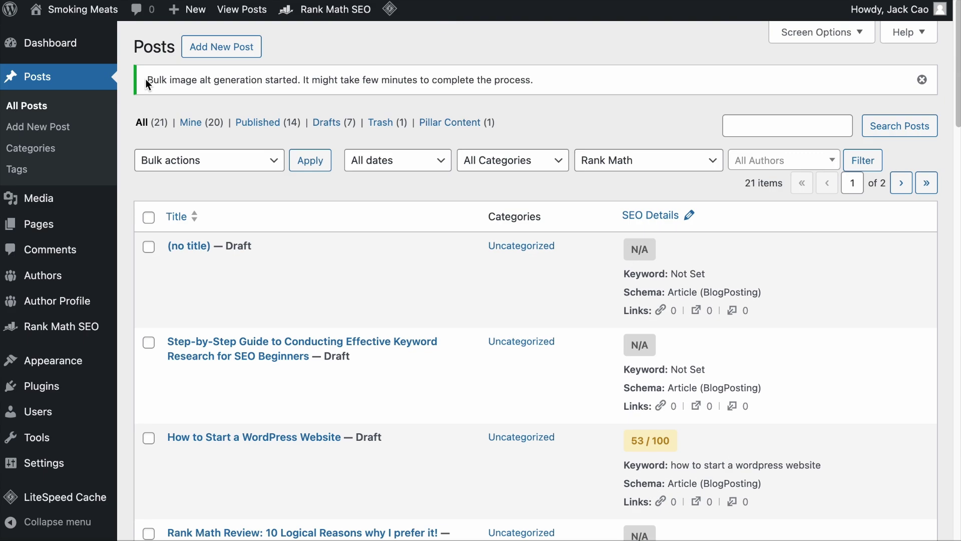
click(199, 160)
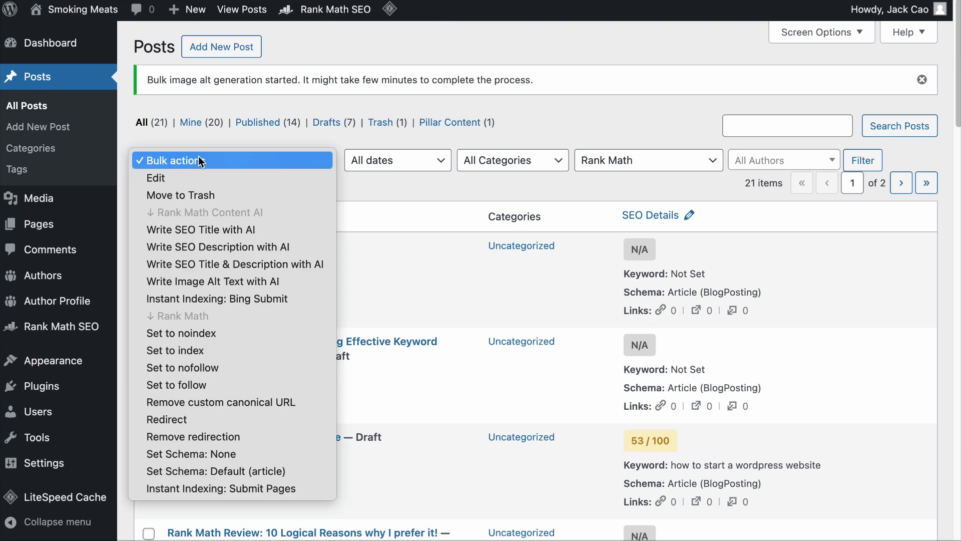
click(241, 282)
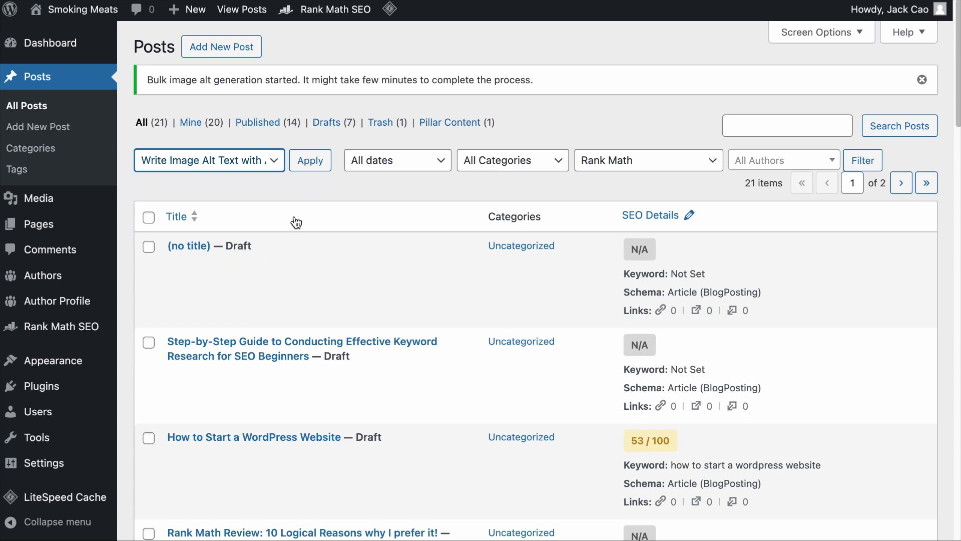
click(313, 161)
- Browse the Rank Math dashboard modules to the Sitemap module and open the general sitemap settings
scroll(326, 311, down, 8)
scroll(326, 308, down, 10)
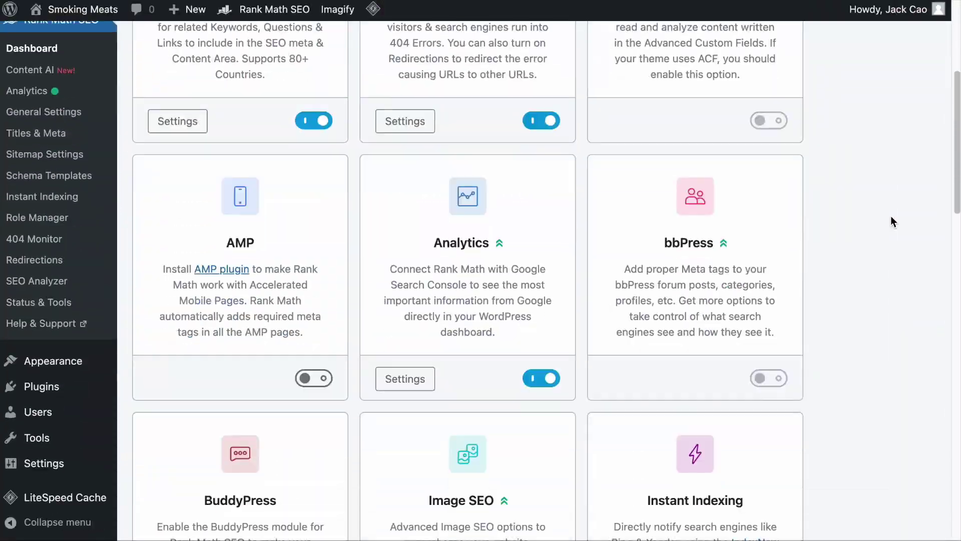
scroll(892, 221, down, 15)
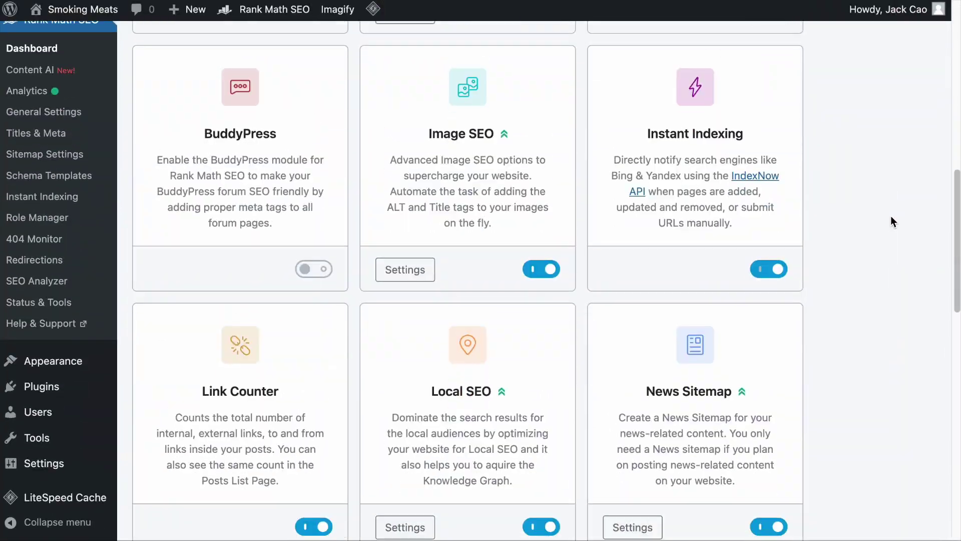
scroll(891, 220, down, 2)
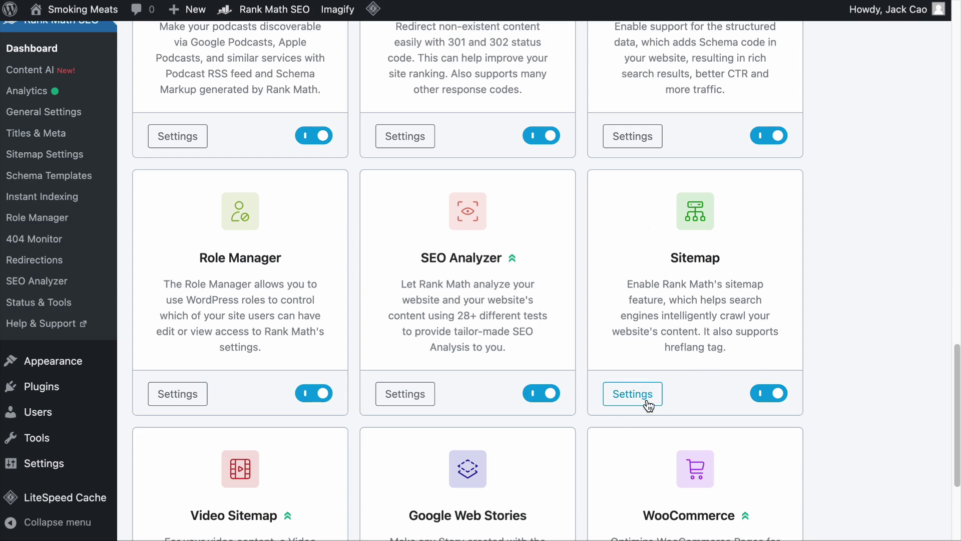
click(66, 156)
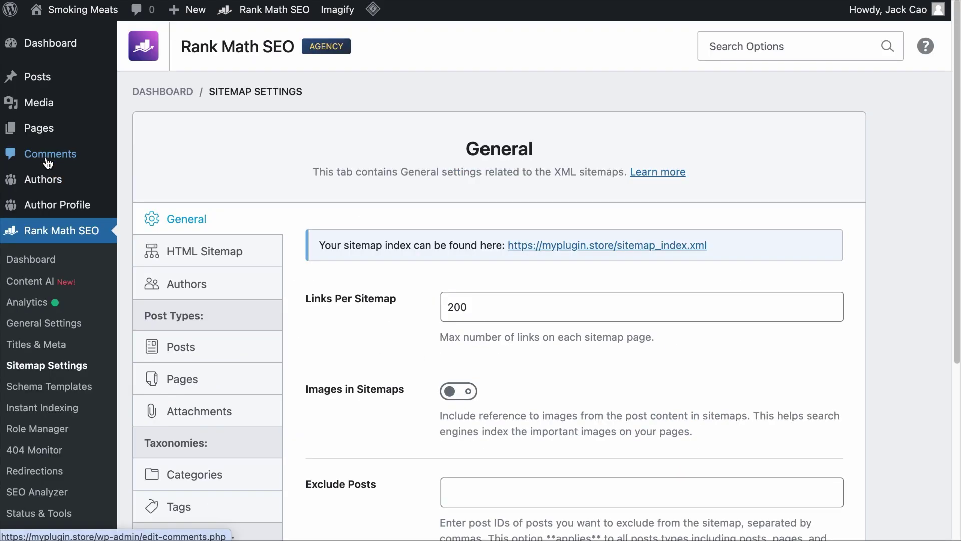
- Open the post sitemap from the sitemap index, examine its Images column, and return to the sitemap settings
click(636, 255)
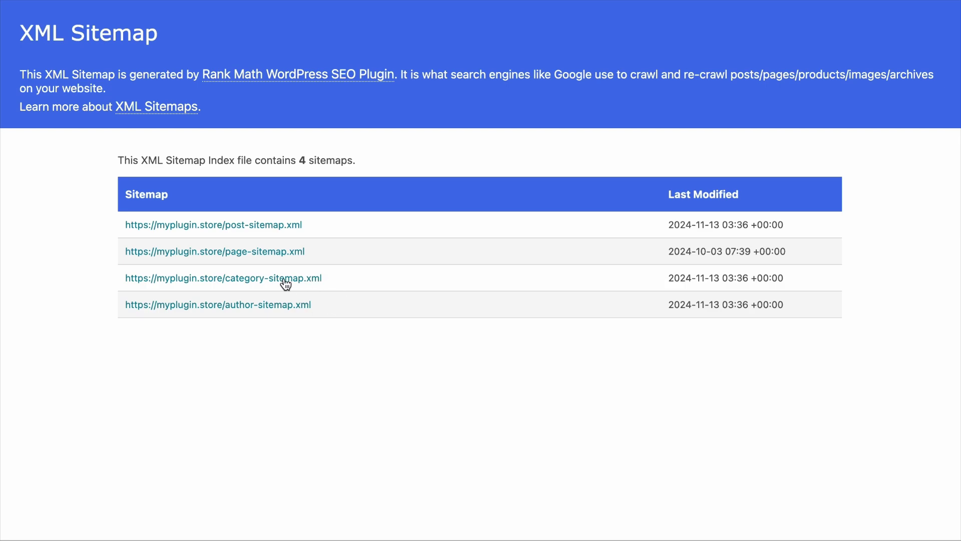
click(297, 228)
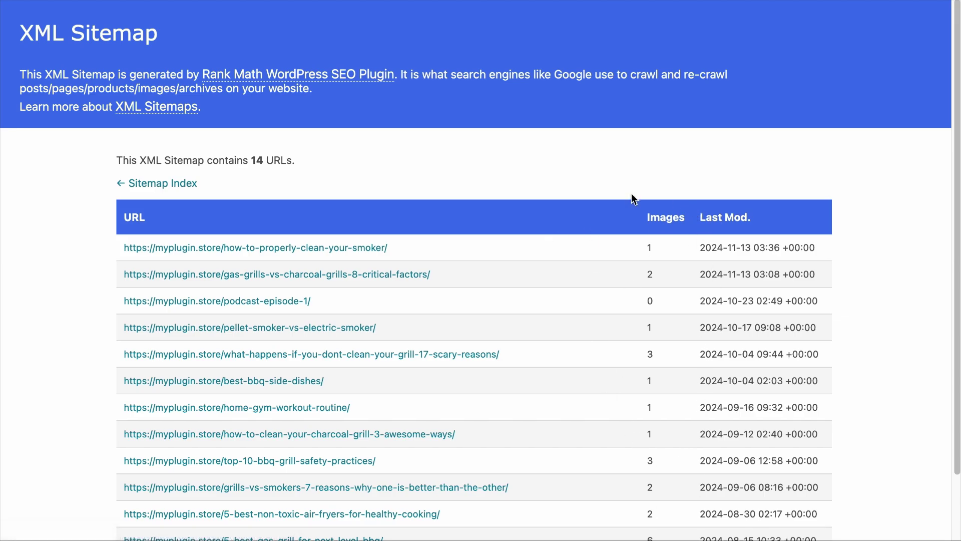
click(633, 1)
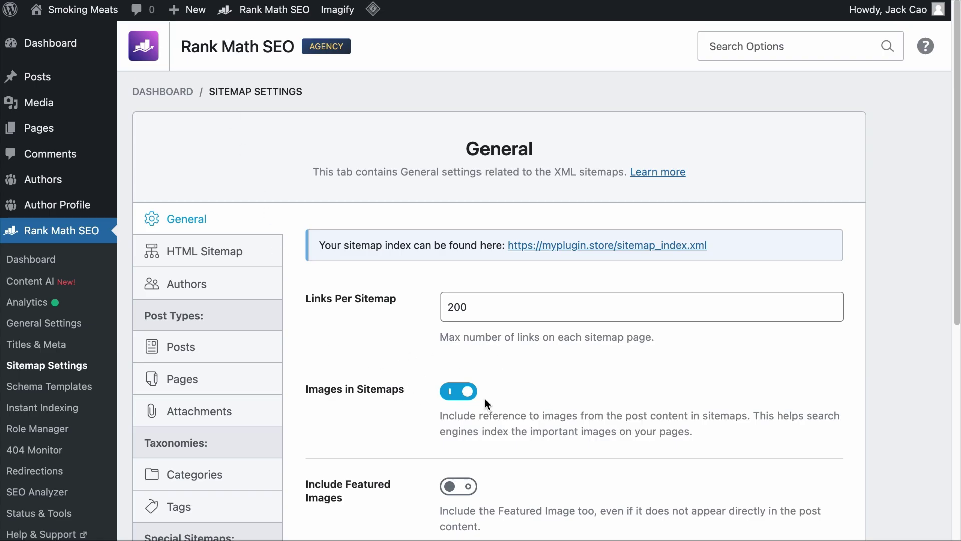
- Disable Images in Sitemaps, save the changes, and check the post sitemap through the sitemap index
scroll(521, 407, down, 1)
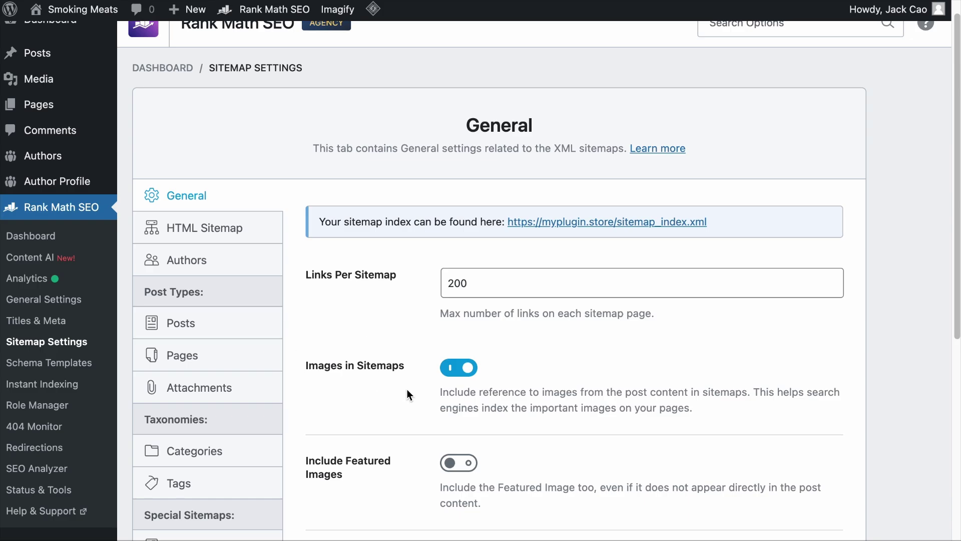
click(460, 368)
scroll(717, 437, down, 5)
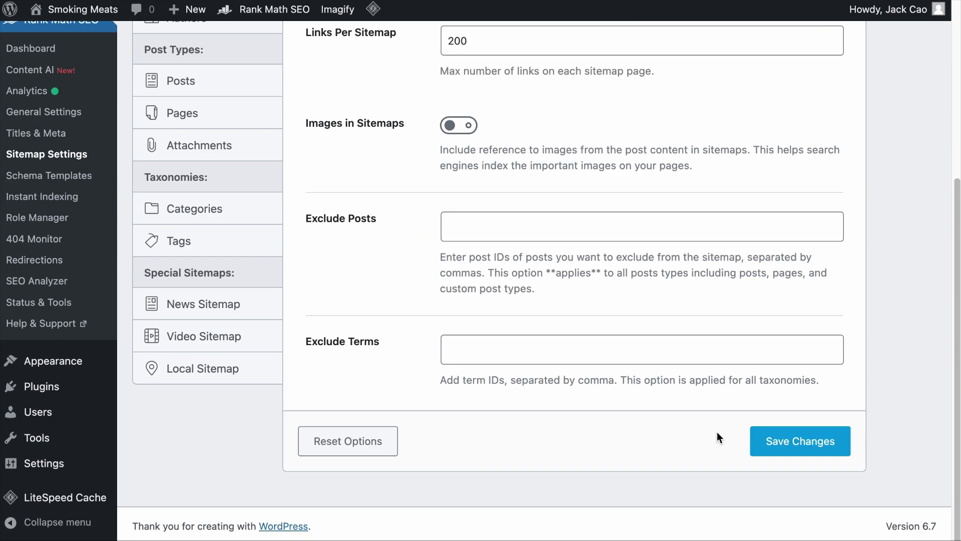
click(791, 448)
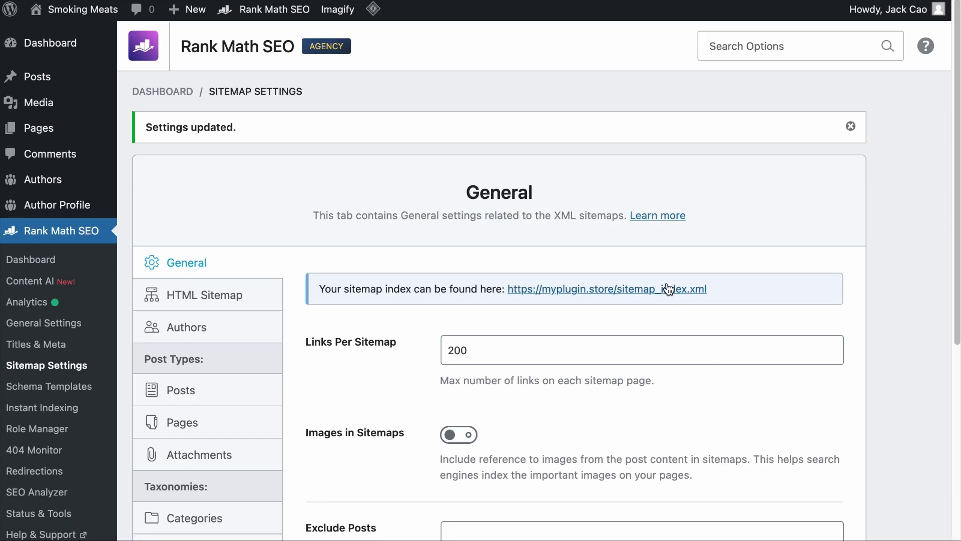
click(668, 289)
click(271, 228)
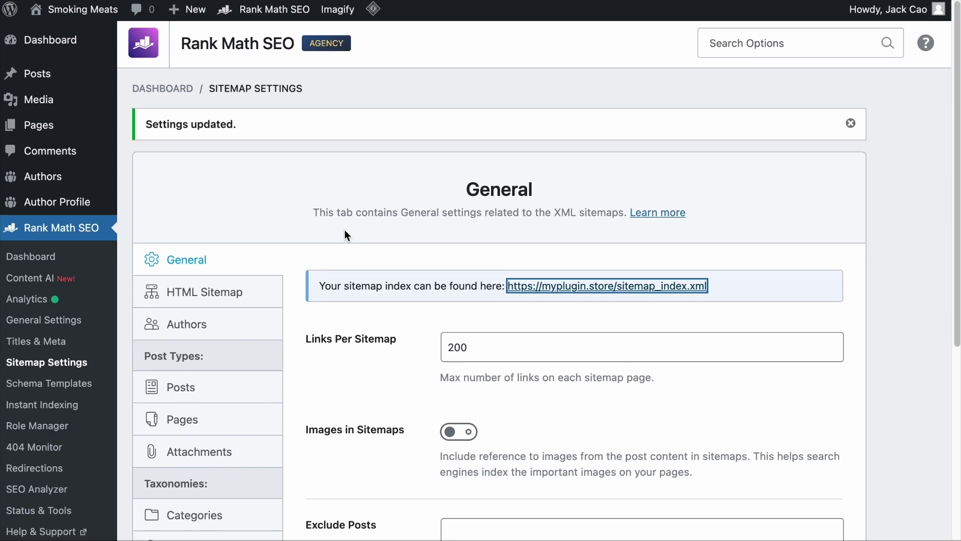
- Enable Images in Sitemaps and Include Featured Images in the general sitemap settings and save the changes
scroll(344, 229, down, 3)
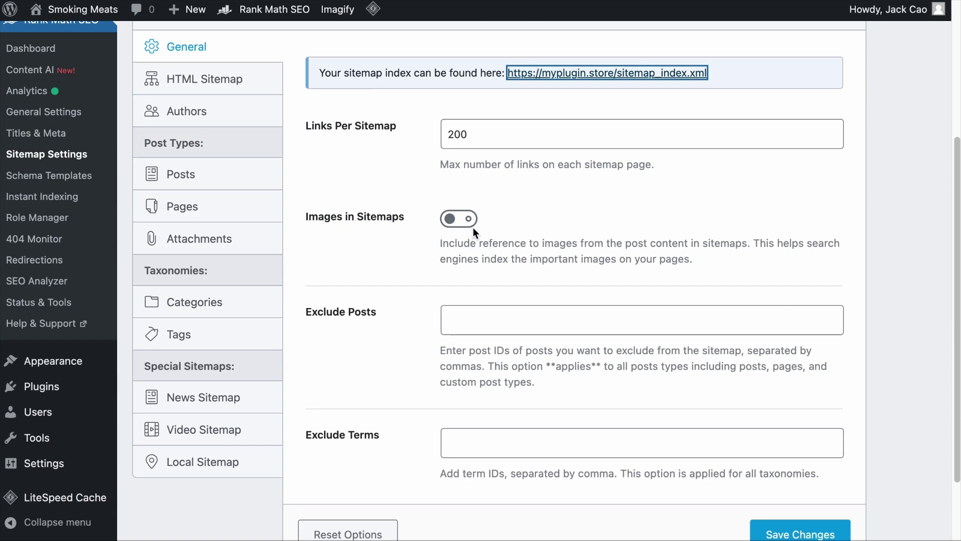
click(459, 218)
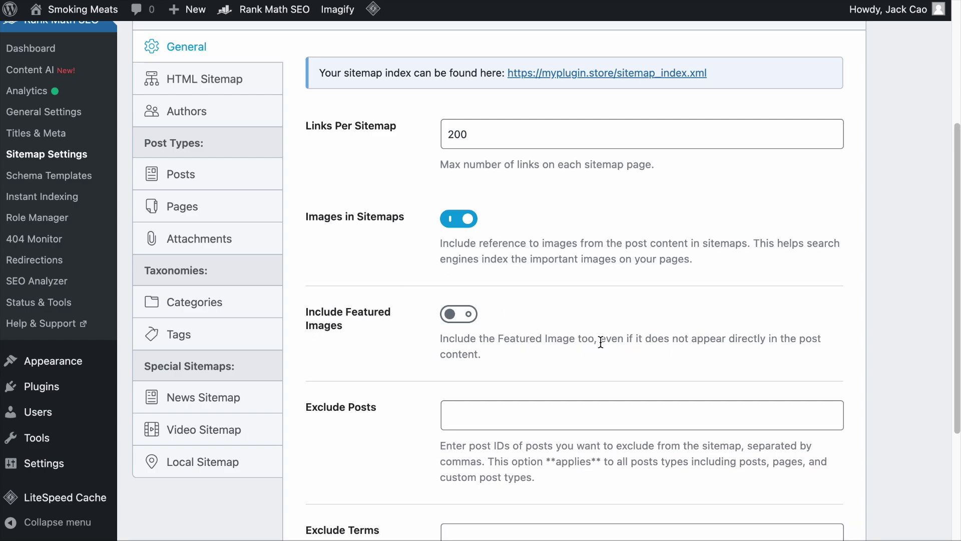
drag(600, 341, 617, 354)
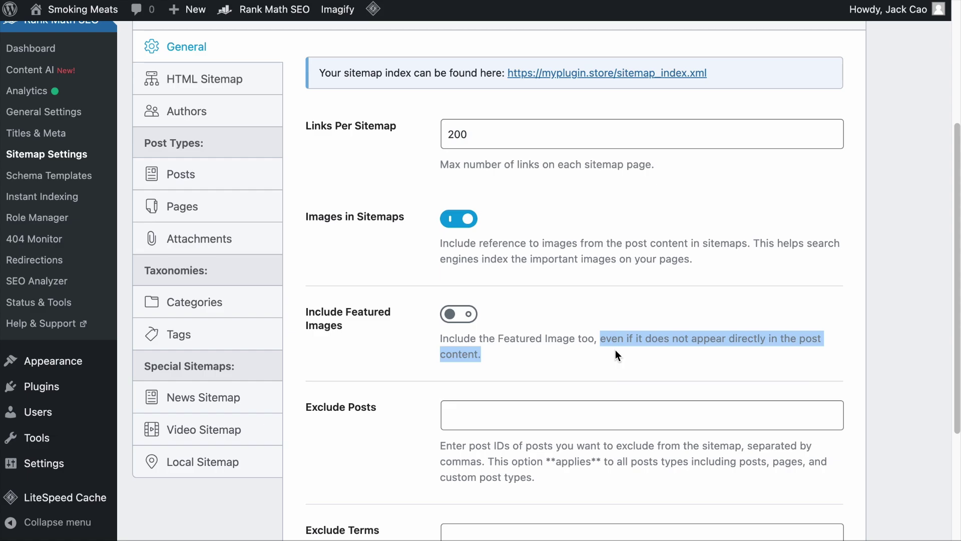
click(458, 314)
scroll(725, 396, down, 4)
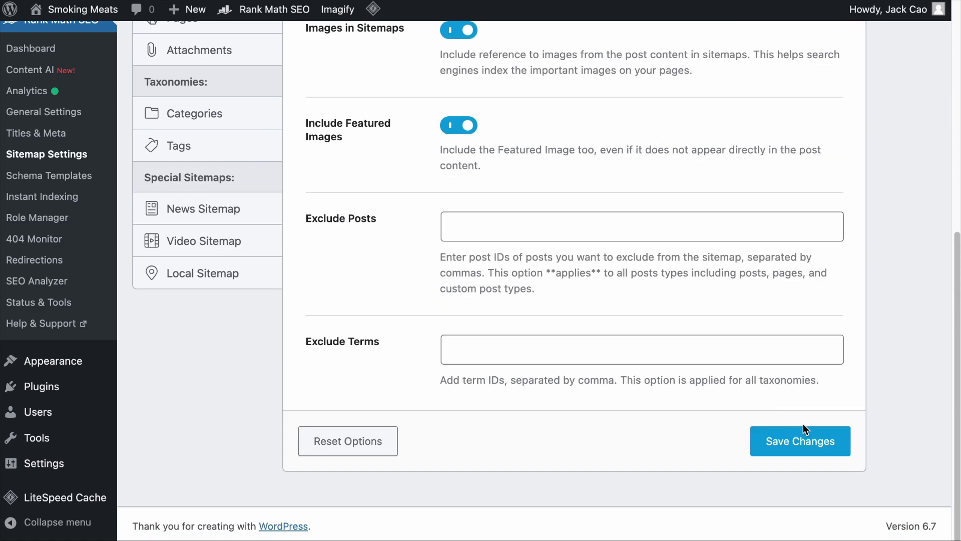
click(821, 440)
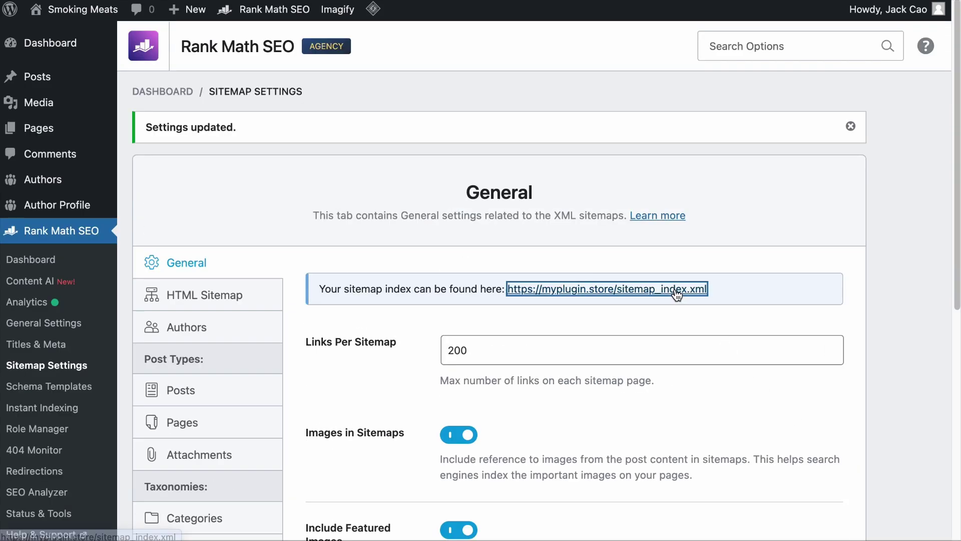